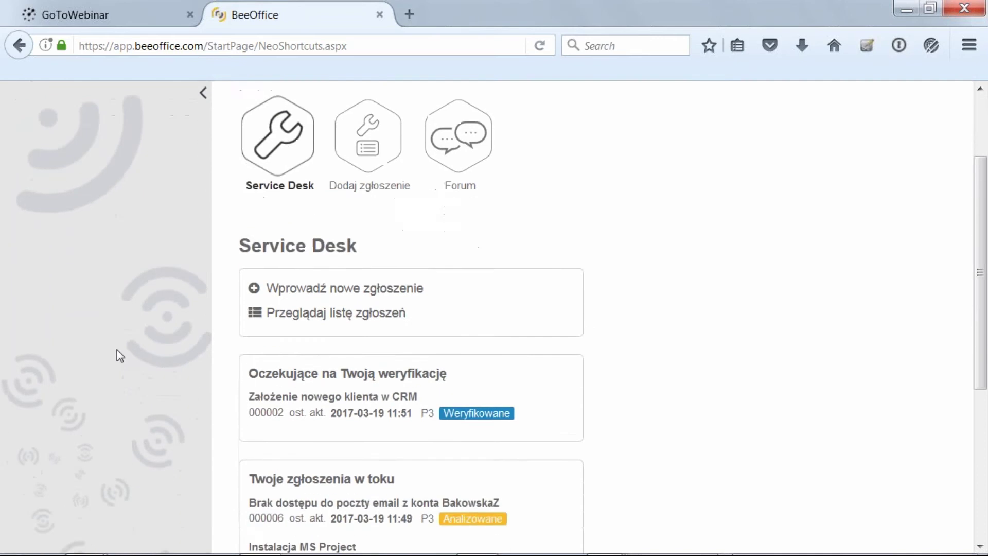
# Switch the start-page shortcuts to the Forum panel with its forum-list link and recent updates
pyautogui.scroll(5, 117, 350)
pyautogui.click(443, 252)
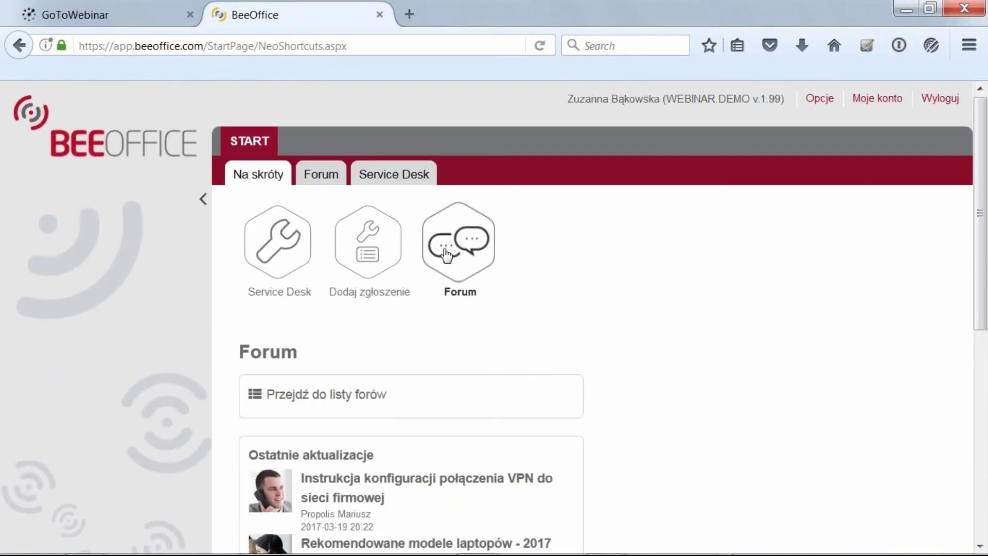
# Go to the full forum list showing Forum użytkowników (0 posts) and Instrukcje (2 posts)
pyautogui.scroll(-3, 201, 317)
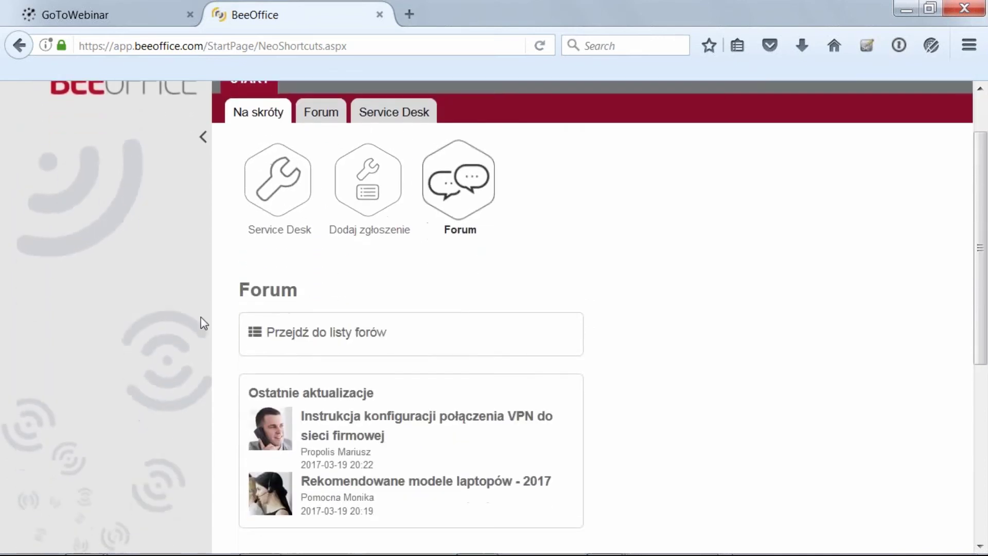
pyautogui.scroll(1, 201, 317)
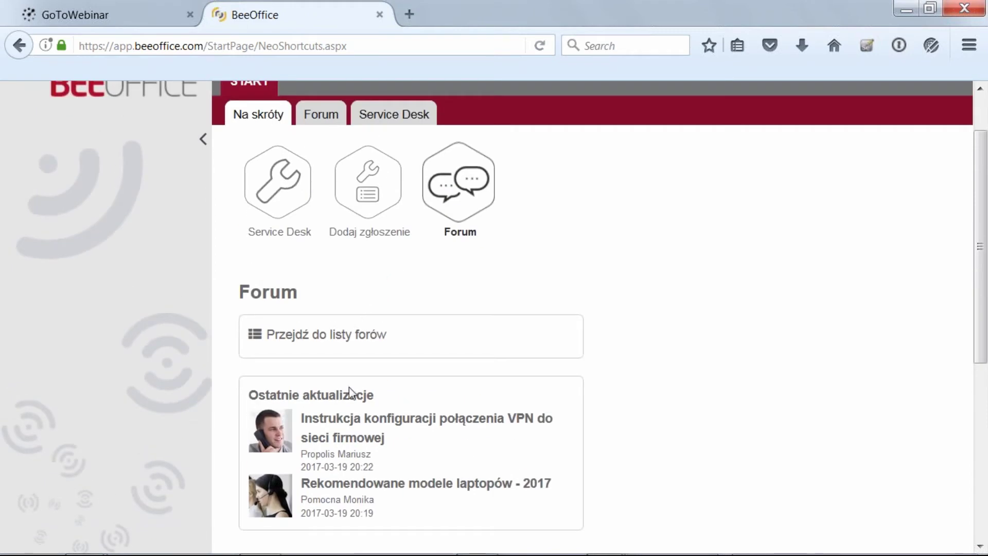
pyautogui.click(302, 333)
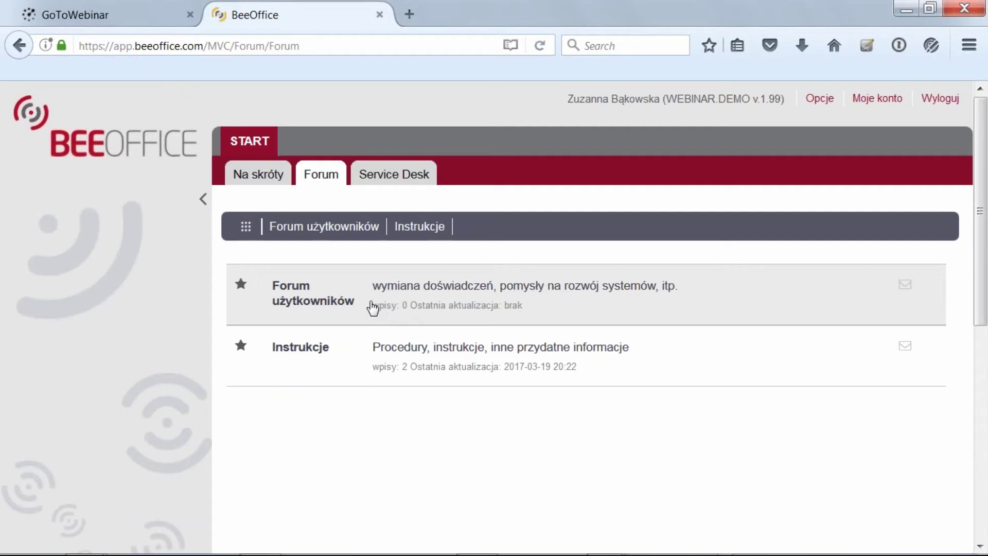
# In the Instrukcje forum, read the VPN configuration instruction post and return to the list
pyautogui.click(337, 370)
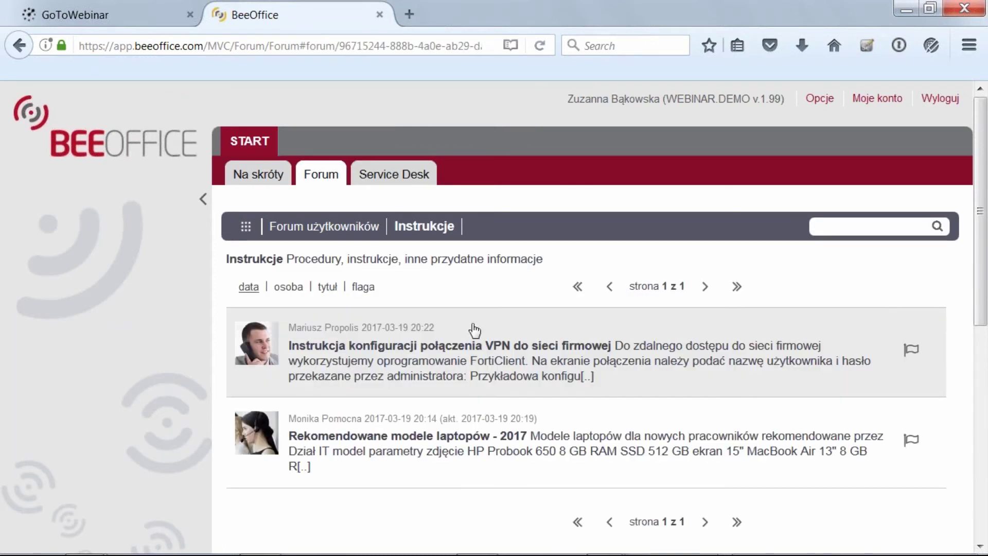
pyautogui.click(448, 379)
pyautogui.scroll(-4, 195, 416)
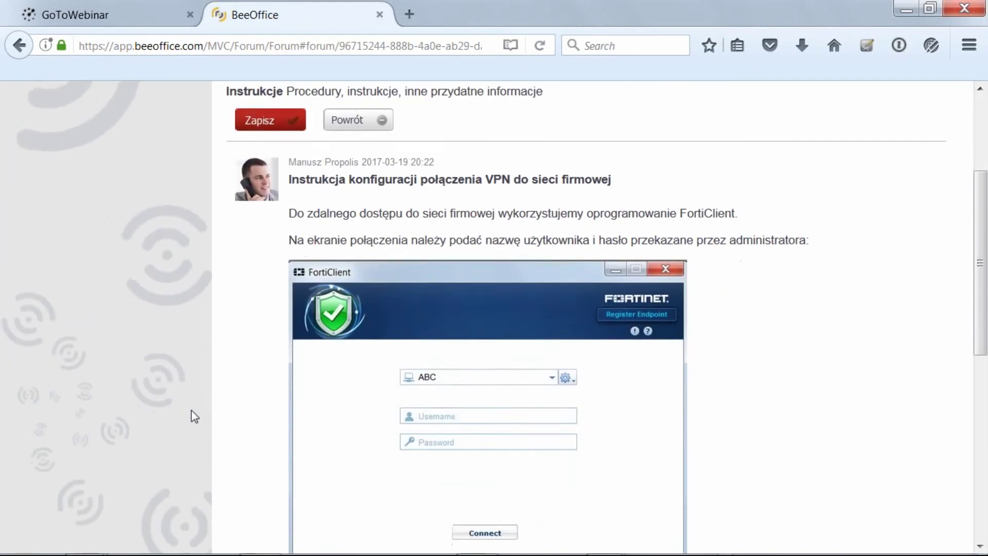
pyautogui.scroll(-6, 195, 416)
pyautogui.scroll(9, 192, 413)
pyautogui.scroll(1, 194, 414)
pyautogui.click(350, 231)
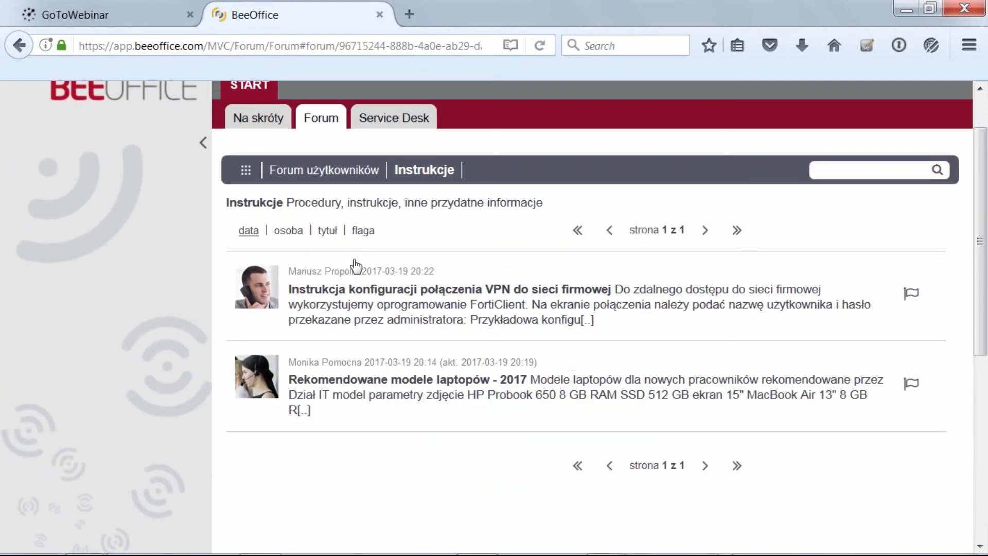
# Read the recommended 2017 laptop models post, then go back to the start-page shortcuts
pyautogui.click(365, 409)
pyautogui.scroll(-4, 177, 409)
pyautogui.scroll(4, 176, 411)
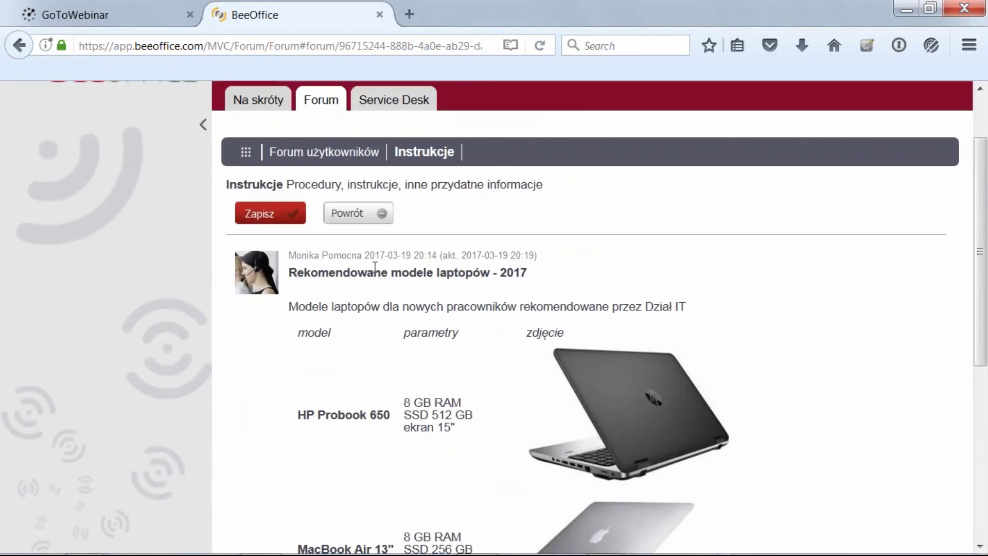
pyautogui.click(343, 218)
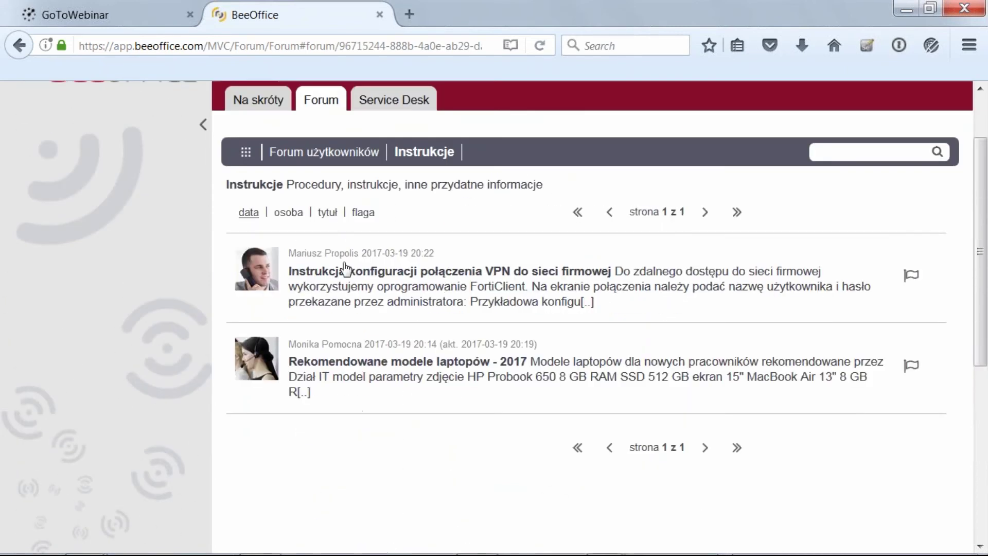
pyautogui.scroll(2, 367, 459)
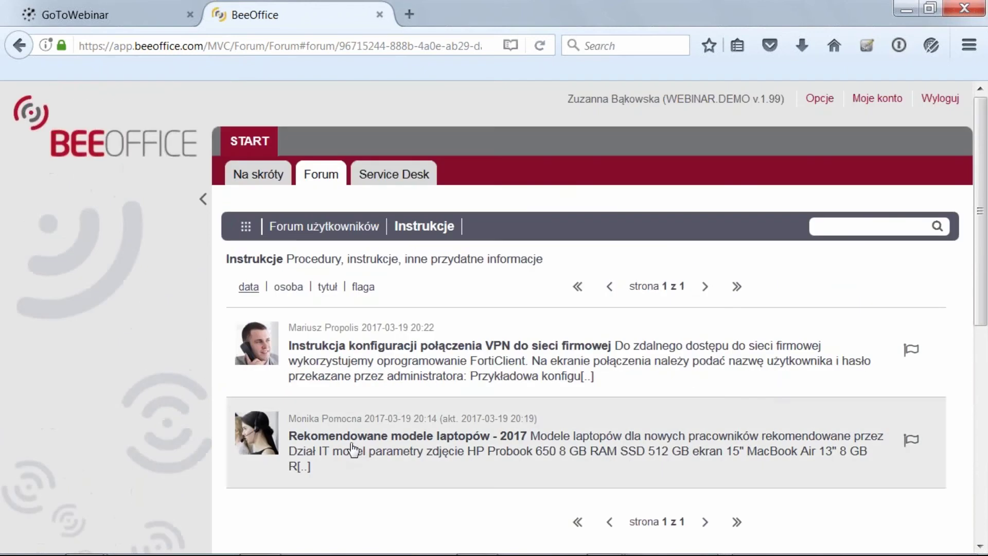
pyautogui.click(248, 177)
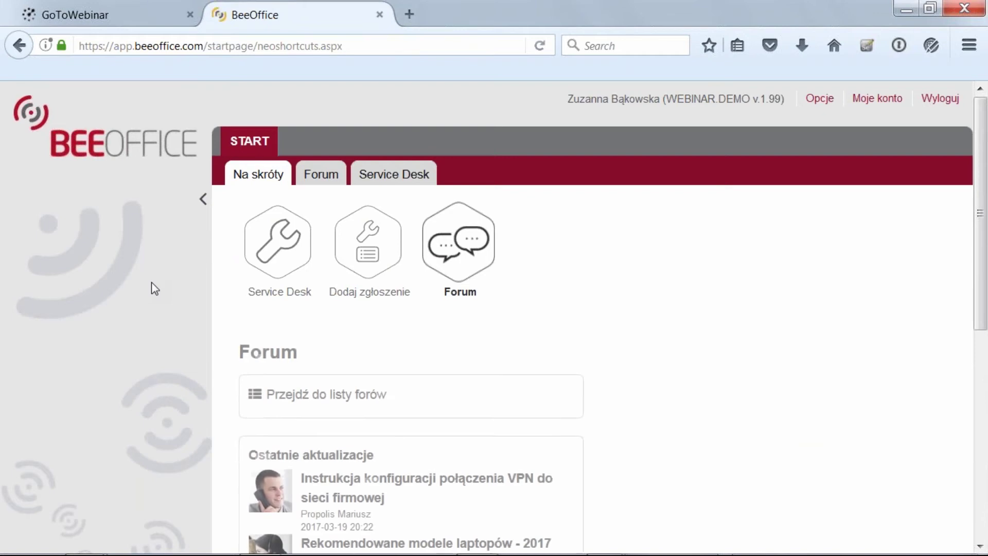
# From the Dodaj zgłoszenie catalog, begin a ticket under Komputery i sieć - drukarki with priority 3. średni
pyautogui.scroll(-1, 151, 282)
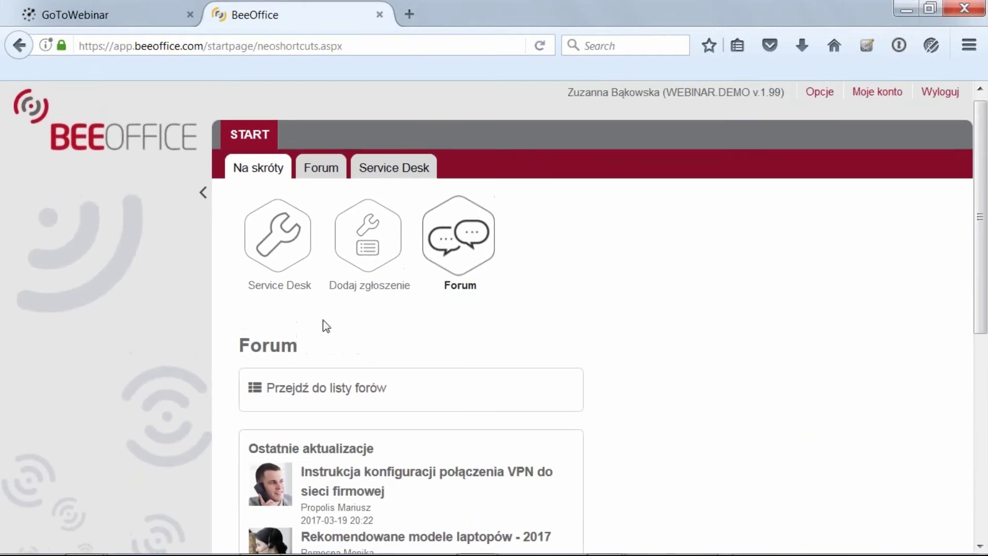
pyautogui.click(339, 253)
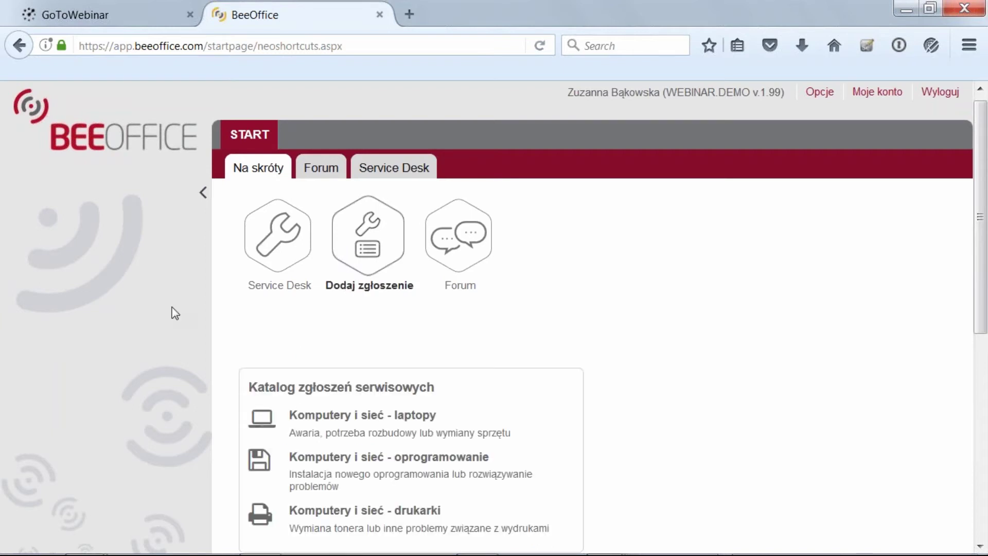
pyautogui.scroll(-3, 175, 313)
pyautogui.scroll(-3, 175, 313)
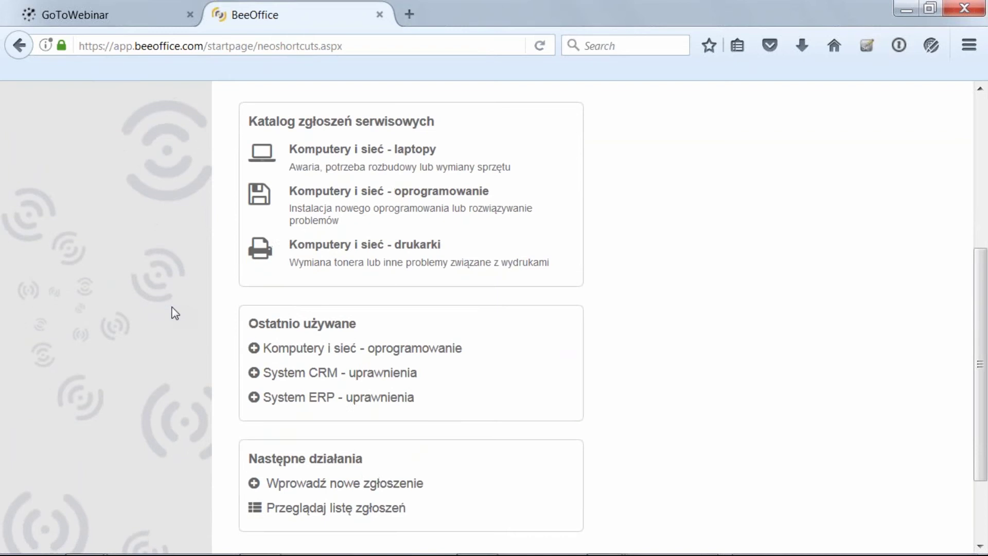
pyautogui.scroll(2, 174, 313)
pyautogui.scroll(-1, 172, 313)
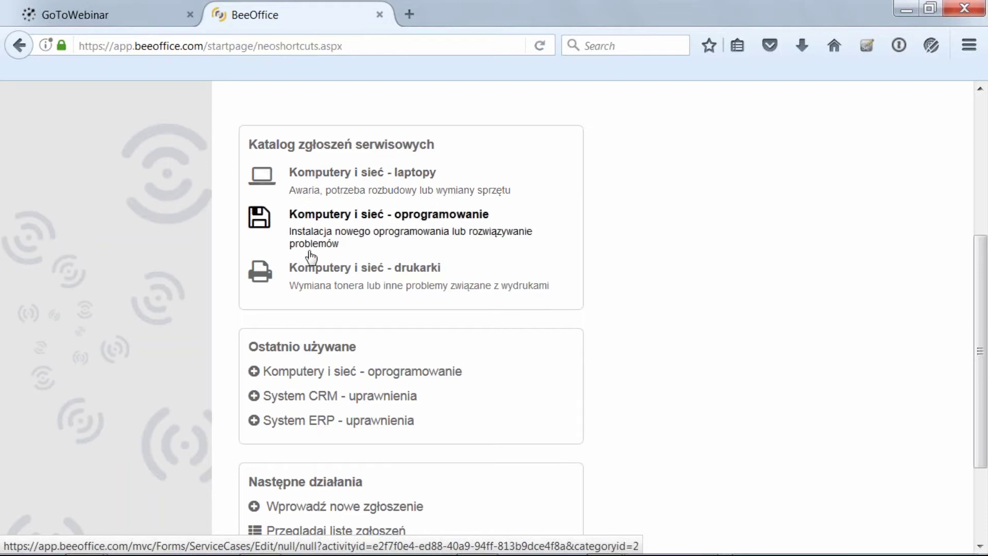
pyautogui.scroll(-1, 210, 323)
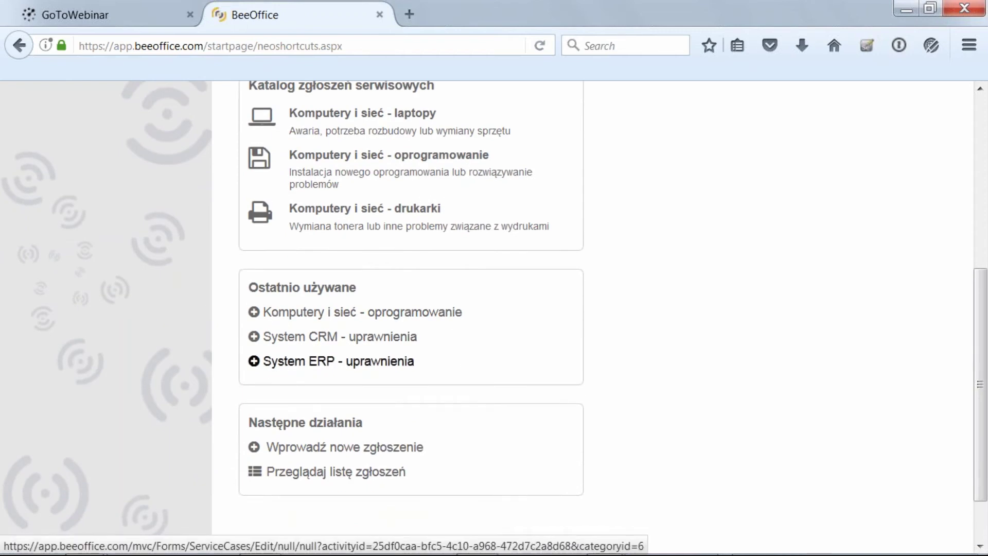
pyautogui.scroll(1, 495, 355)
pyautogui.scroll(-1, 441, 423)
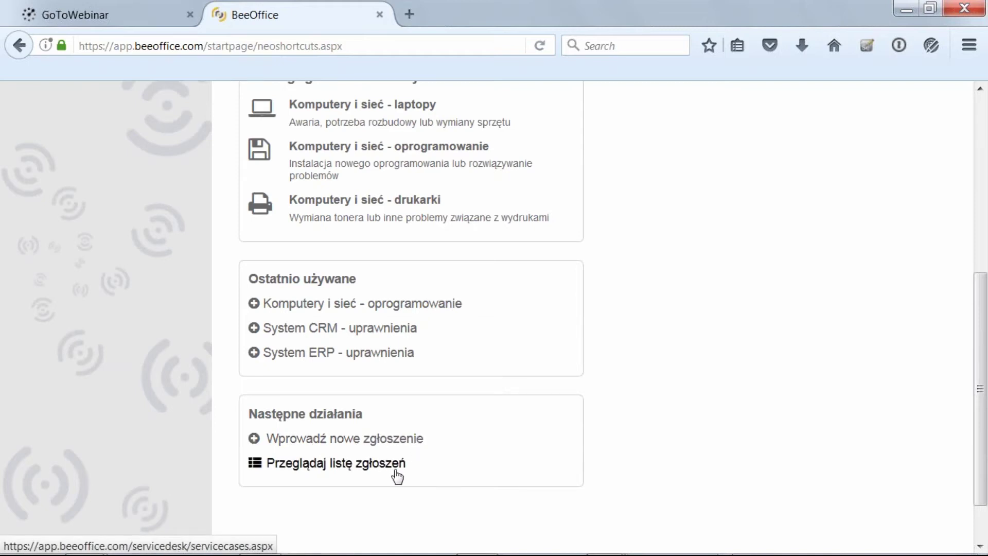
pyautogui.scroll(3, 454, 465)
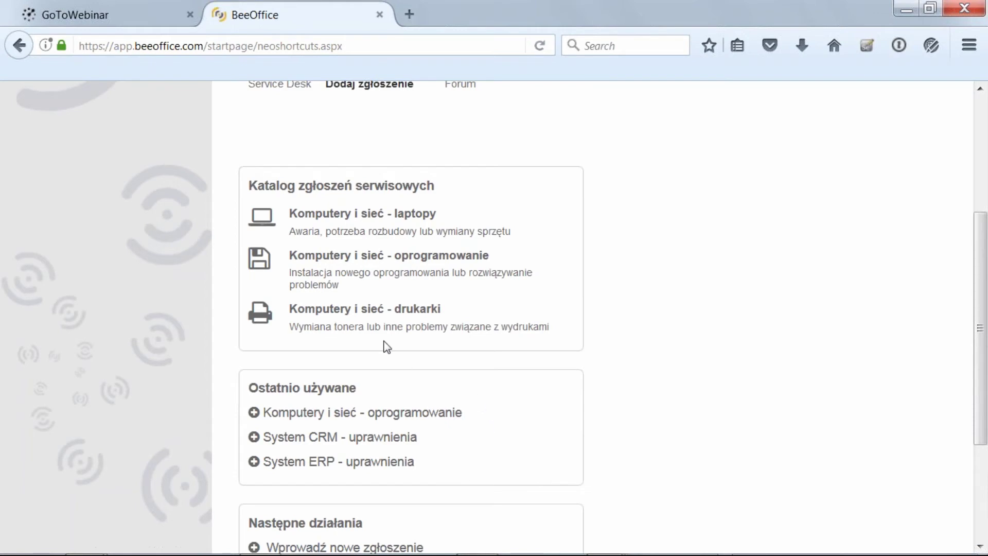
pyautogui.click(324, 319)
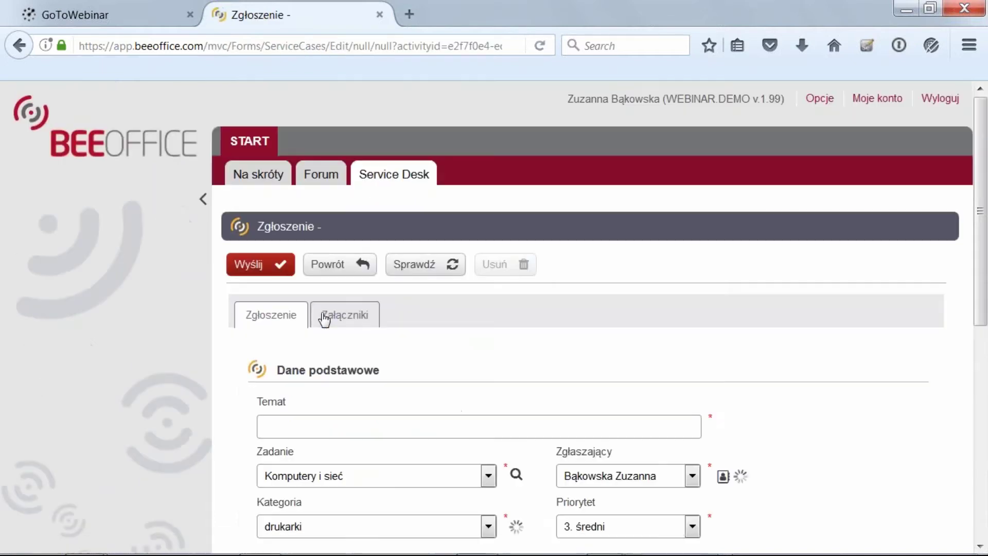
# Enter the ticket subject 'brak tonera w drukarce w księgowości'
pyautogui.scroll(-2, 136, 366)
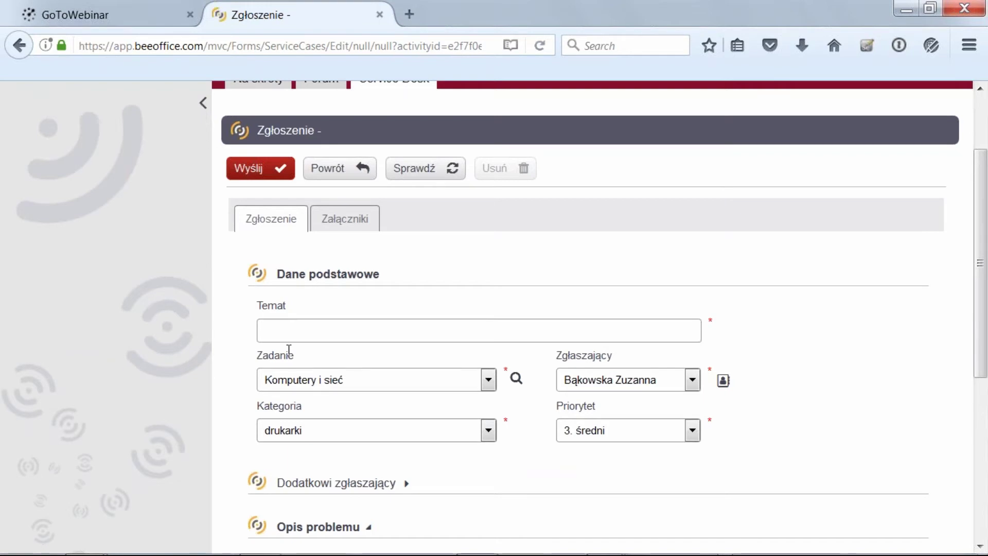
pyautogui.click(283, 332)
pyautogui.write('brak tonera w drukarce ')
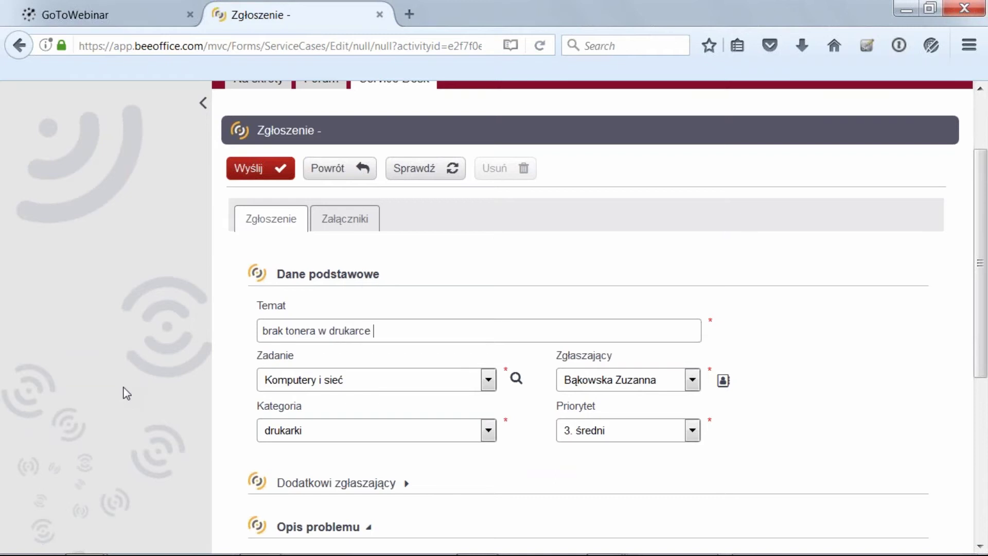
pyautogui.write('w księgowości')
# Add the location 'piętro 2 / pok .202' to the problem description
pyautogui.scroll(-3, 126, 393)
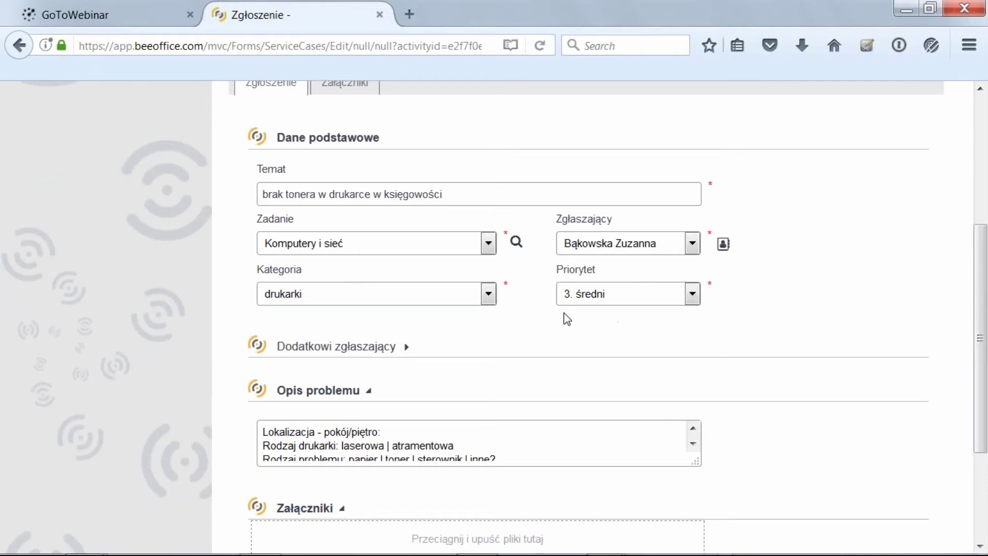
pyautogui.scroll(-3, 508, 319)
pyautogui.click(508, 319)
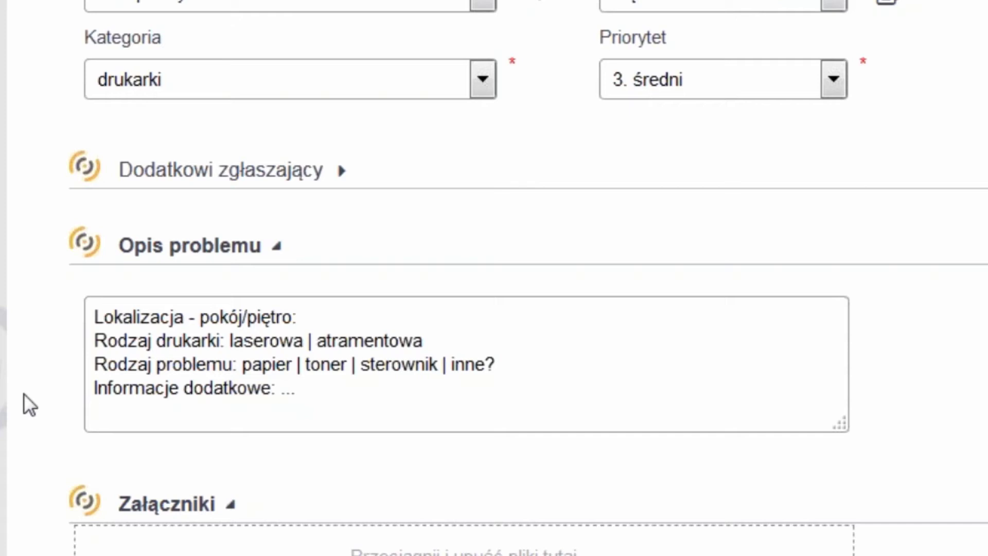
pyautogui.click(386, 313)
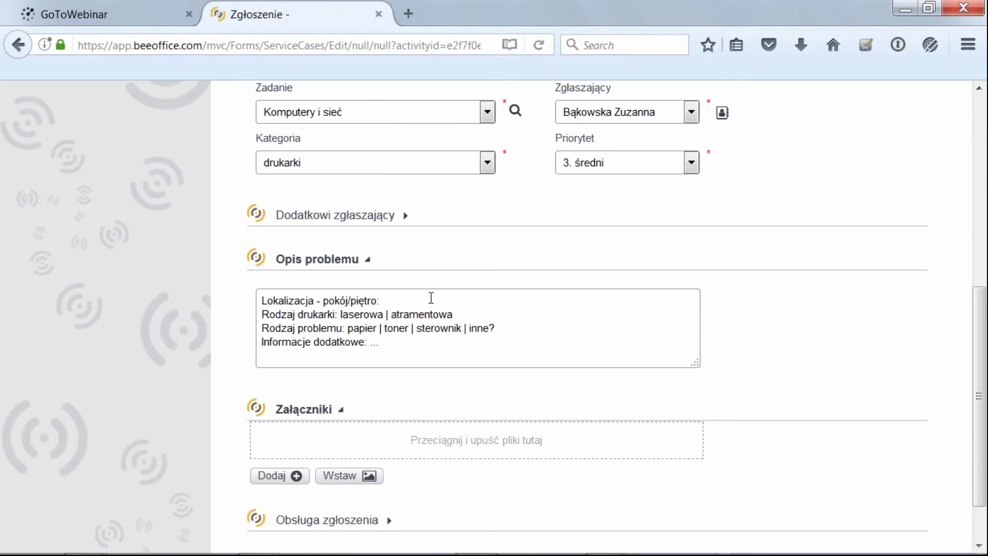
pyautogui.write('piętro 2 / pok .202')
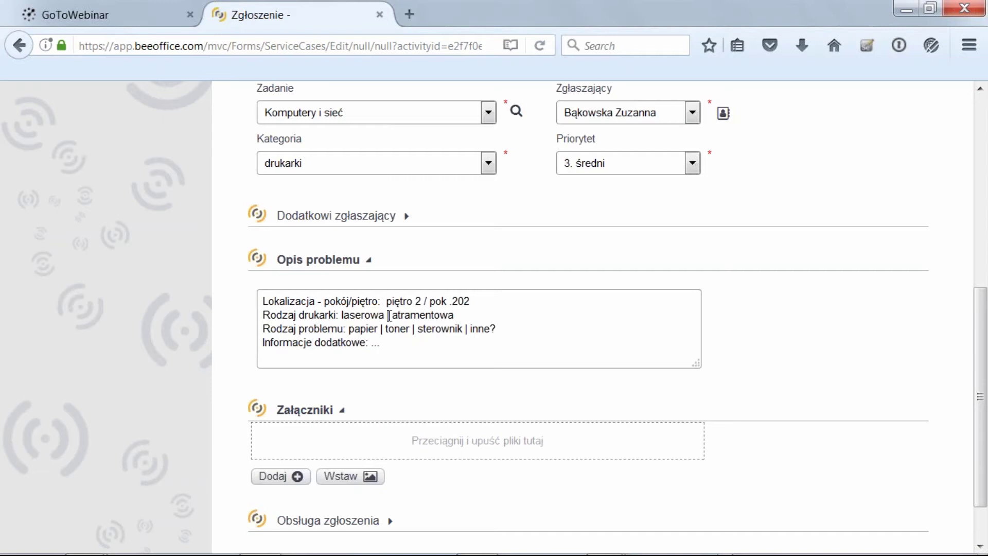
# Keep only the laser printer and toner options, adding 'wychodzą tylko białe kartki zamiast wydruku'
pyautogui.moveTo(387, 315); pyautogui.dragTo(502, 327)
pyautogui.press('Delete')
pyautogui.press('Delete')
pyautogui.hotkey('ctrl', 'Left')
pyautogui.press('BackSpace')
pyautogui.press('BackSpace')
pyautogui.press('BackSpace')
pyautogui.press('BackSpace')
pyautogui.press('BackSpace')
pyautogui.press('BackSpace')
pyautogui.press('BackSpace')
pyautogui.press('BackSpace')
pyautogui.press('BackSpace')
pyautogui.press('Down')
pyautogui.press('End')
pyautogui.press('BackSpace')
pyautogui.press('BackSpace')
pyautogui.press('BackSpace')
pyautogui.write('wychodzą tylko białe kartki zamiast wydruku')
pyautogui.scroll(2, 129, 375)
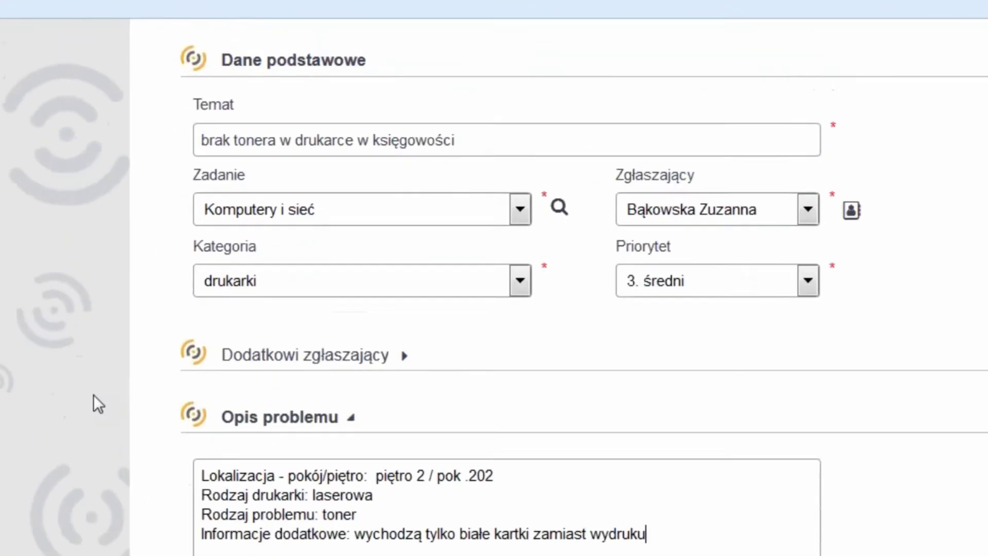
pyautogui.scroll(-3, 87, 399)
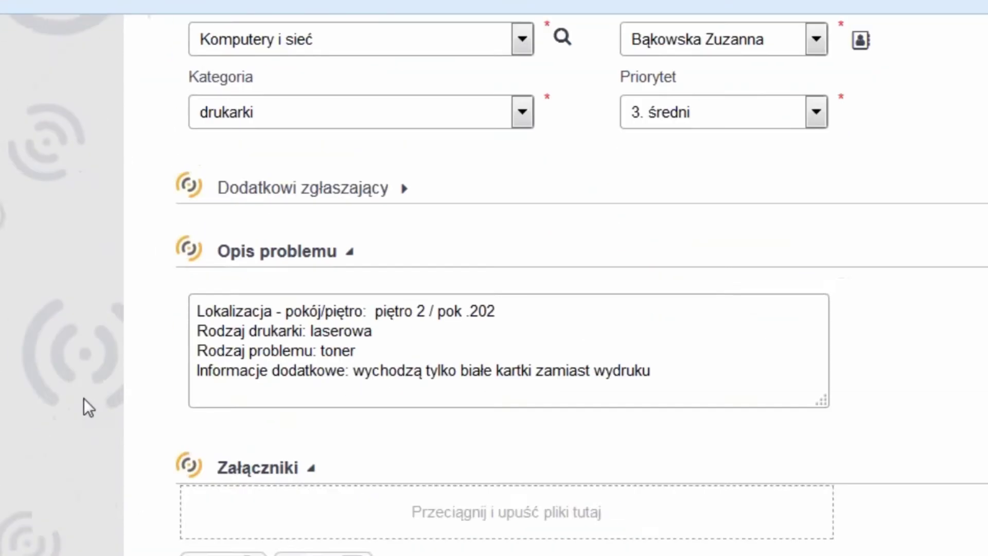
pyautogui.scroll(5, 83, 397)
# Send the printer ticket, then start a fresh ticket form from the service catalog
pyautogui.click(191, 115)
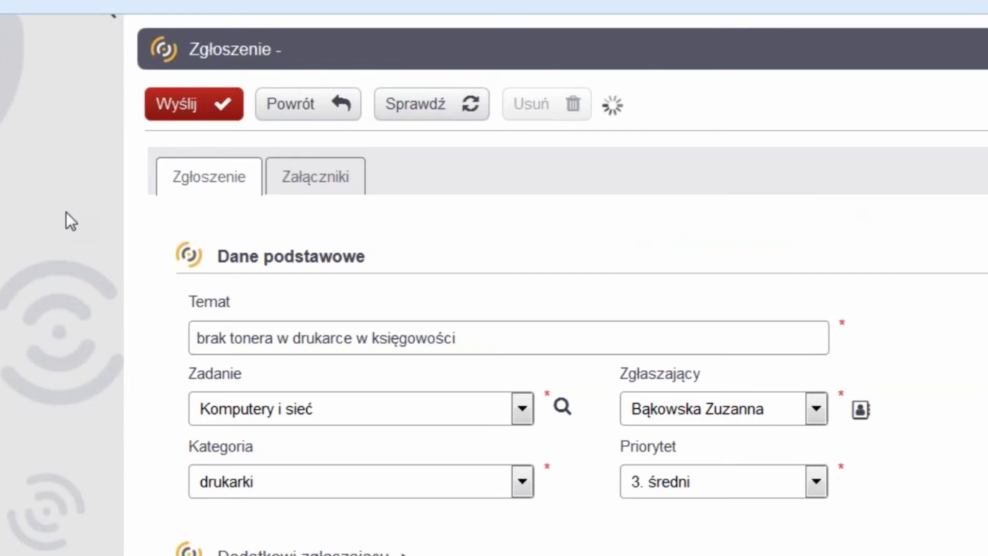
pyautogui.scroll(-8, 43, 262)
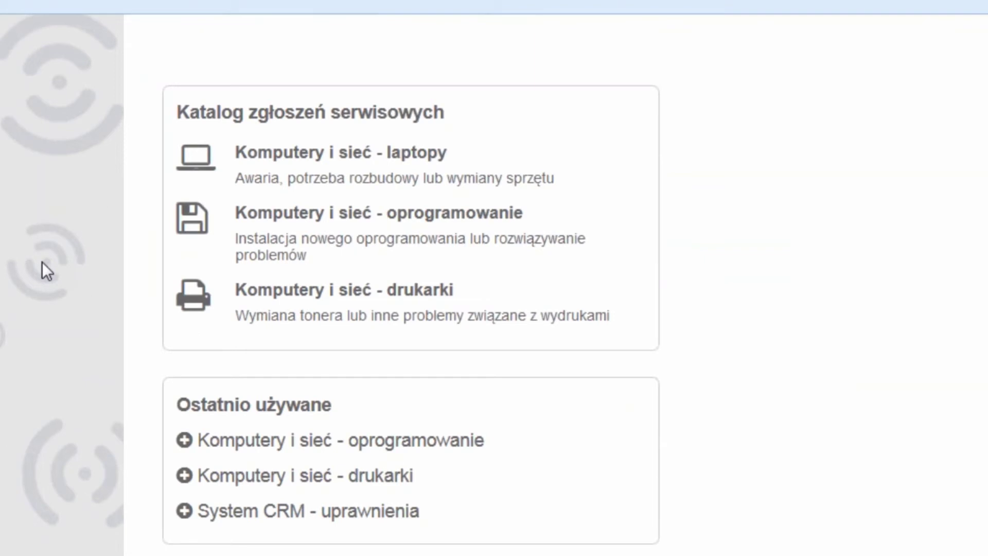
pyautogui.scroll(-2, 42, 261)
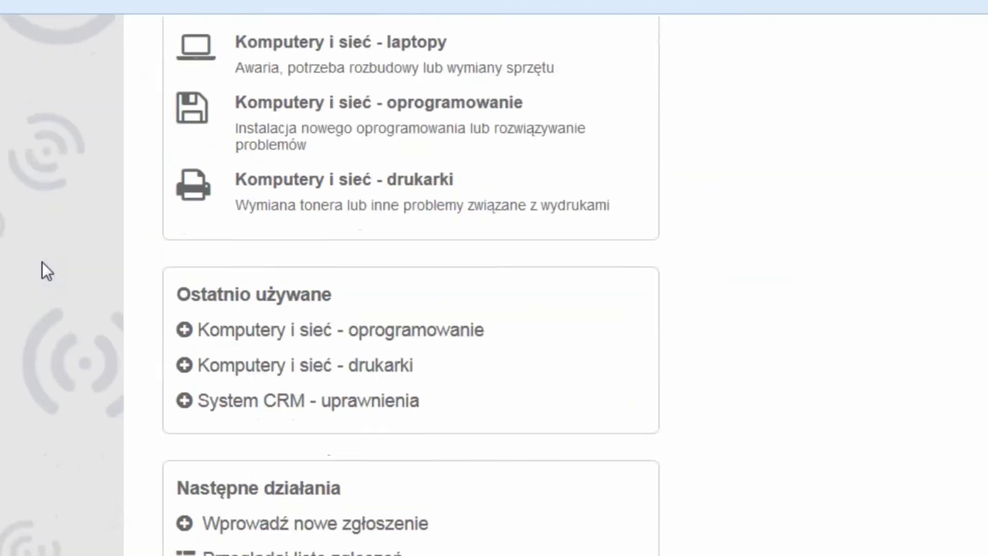
pyautogui.scroll(1, 41, 262)
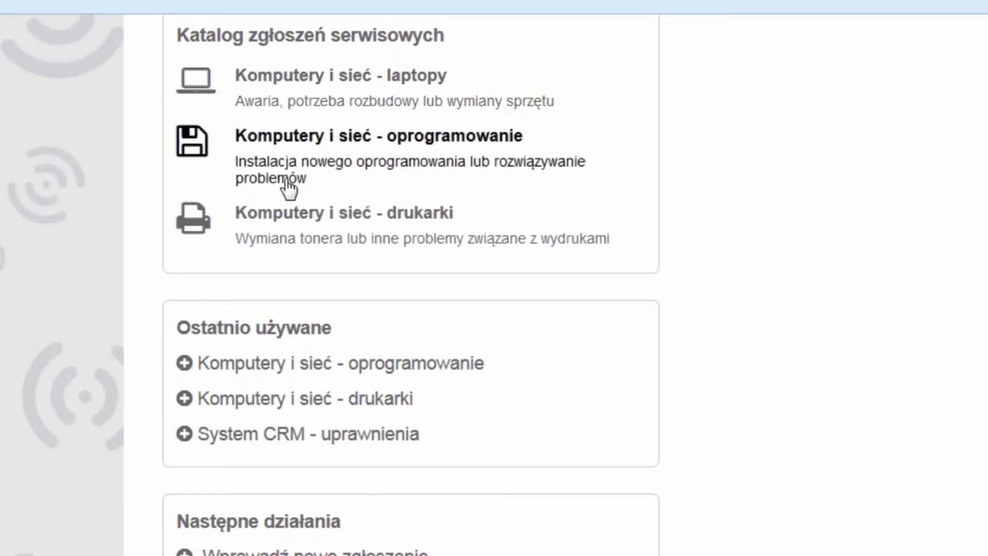
pyautogui.scroll(-1, 251, 479)
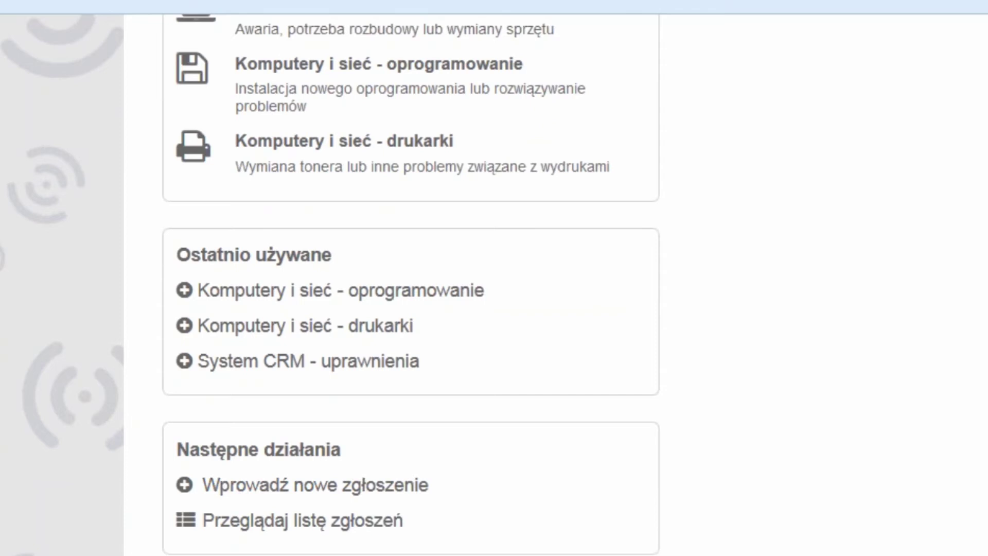
pyautogui.click(242, 499)
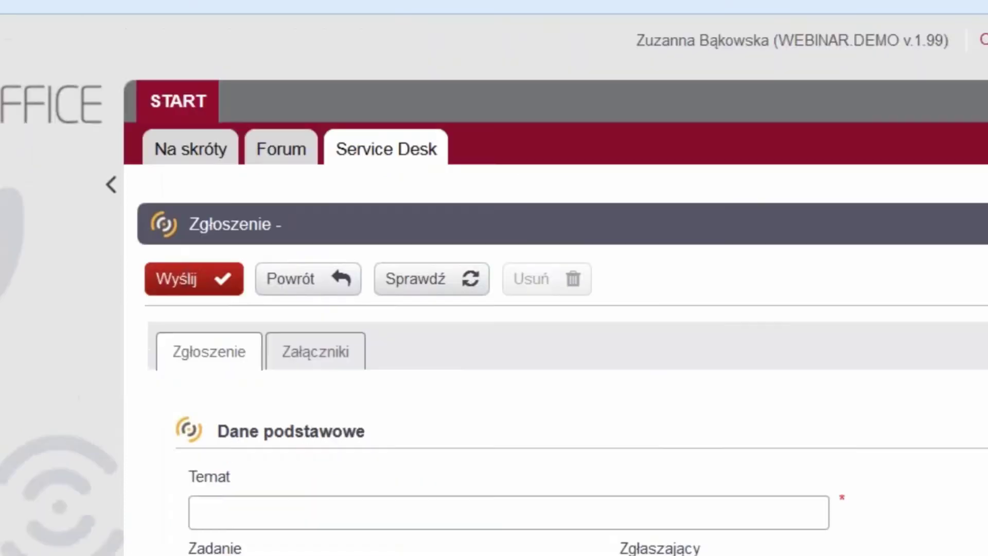
# Set the new ticket's task to System ERP and category to awaria, then show the category tree
pyautogui.scroll(-2, 556, 278)
pyautogui.scroll(-1, 556, 288)
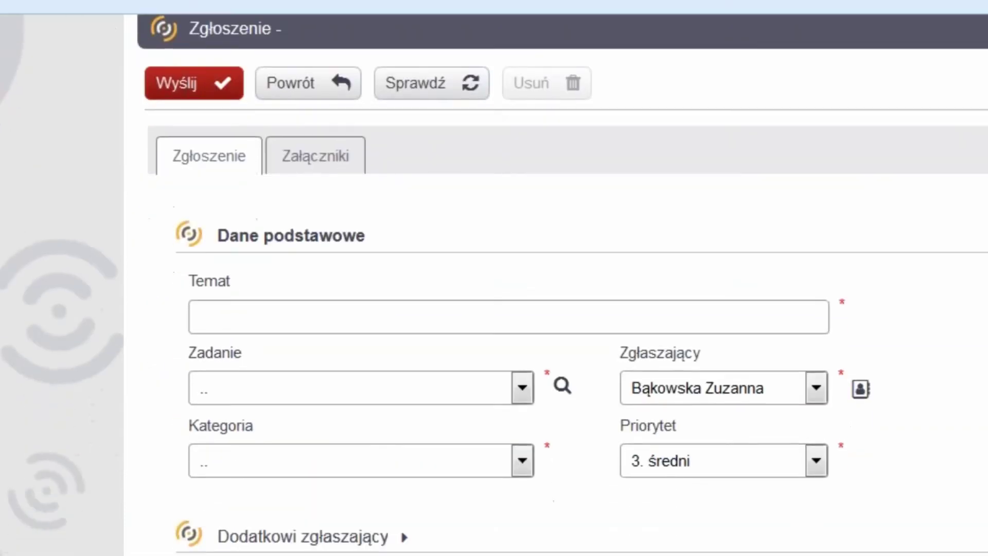
pyautogui.click(518, 384)
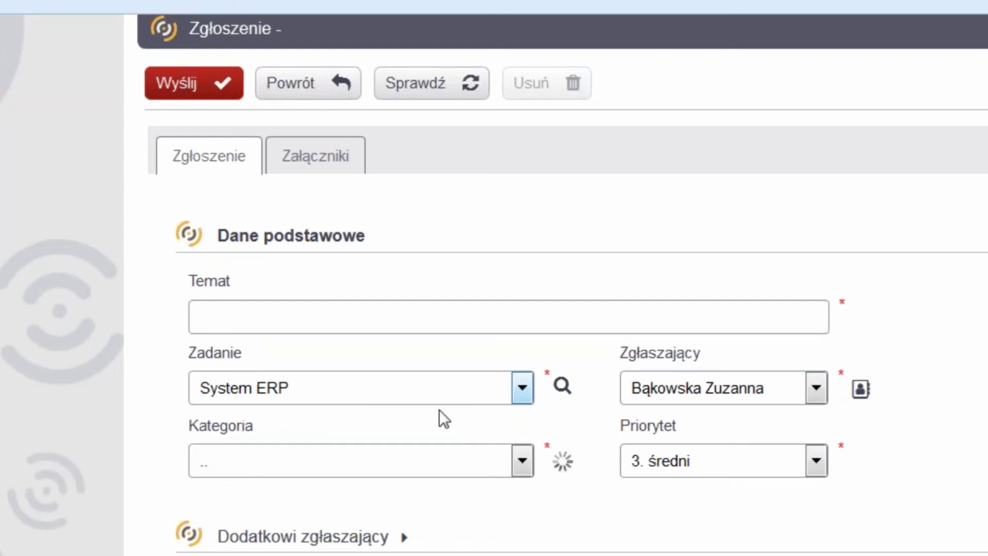
pyautogui.click(445, 459)
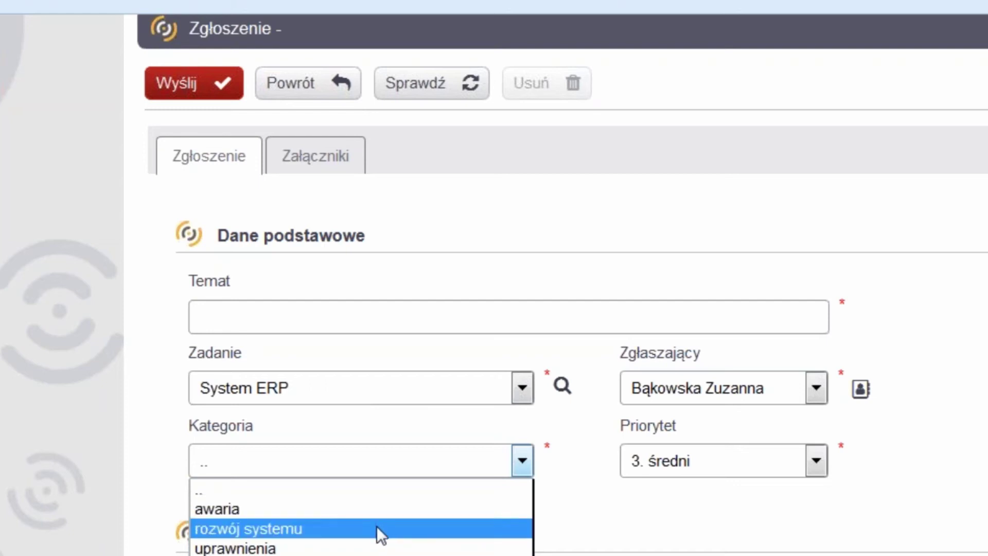
pyautogui.click(358, 517)
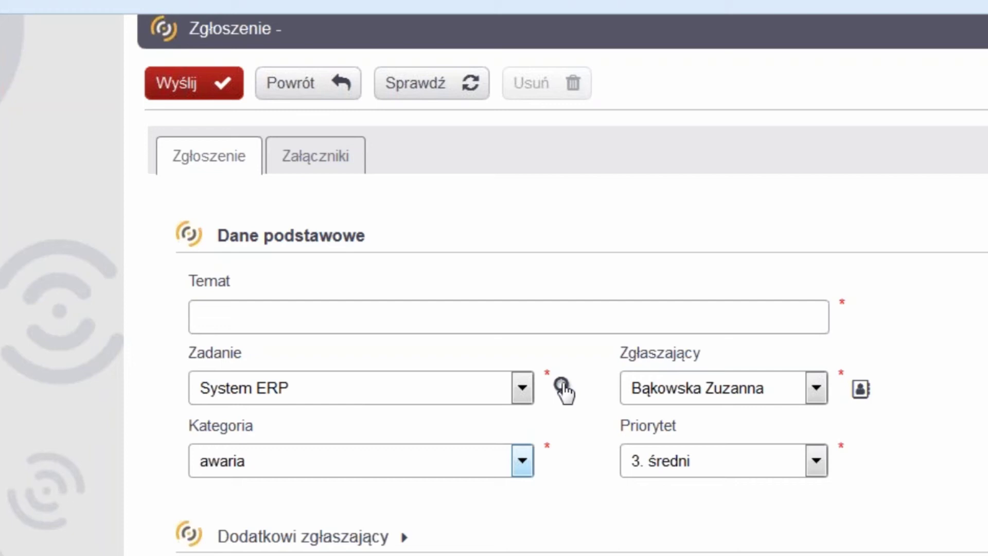
pyautogui.click(562, 385)
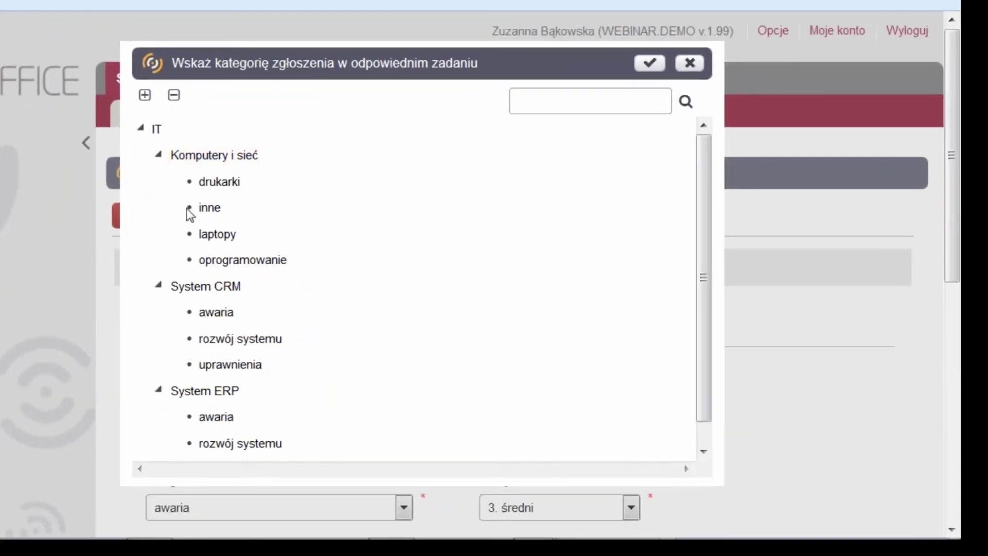
# Collapse and re-expand IT, collapse Komputery i sieć, System CRM and System ERP, then close the picker
pyautogui.moveTo(702, 251); pyautogui.dragTo(705, 229)
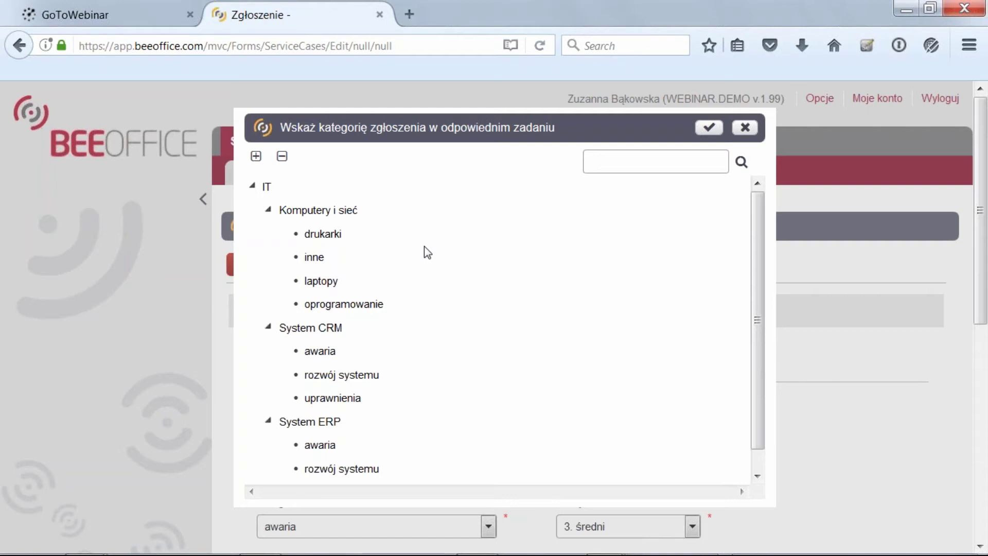
pyautogui.click(252, 187)
pyautogui.click(253, 189)
pyautogui.click(268, 210)
pyautogui.click(268, 234)
pyautogui.click(269, 257)
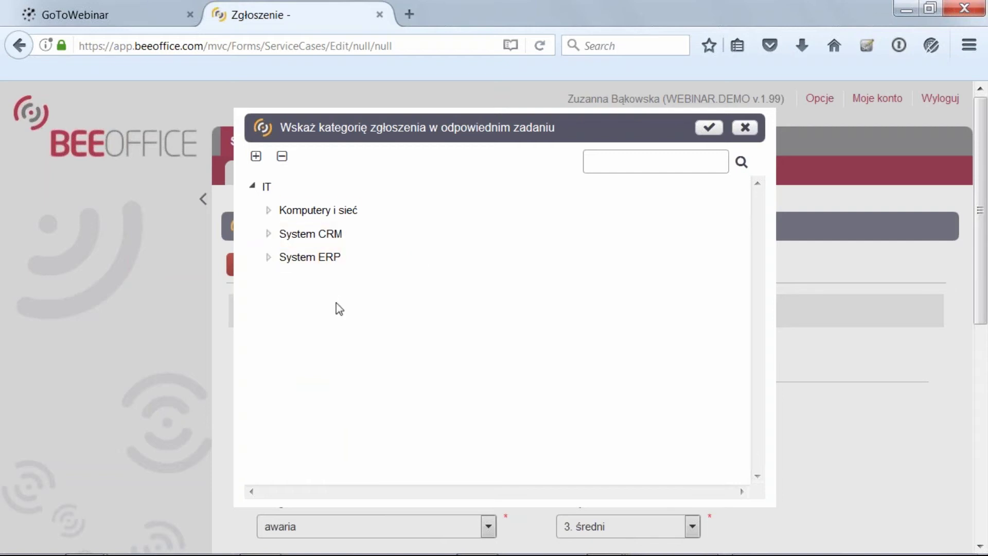
pyautogui.click(746, 128)
# Paste the Q3 2016 sales-report subject, set priority 2. wysoki, and describe it as Raport RS123
pyautogui.scroll(-3, 174, 369)
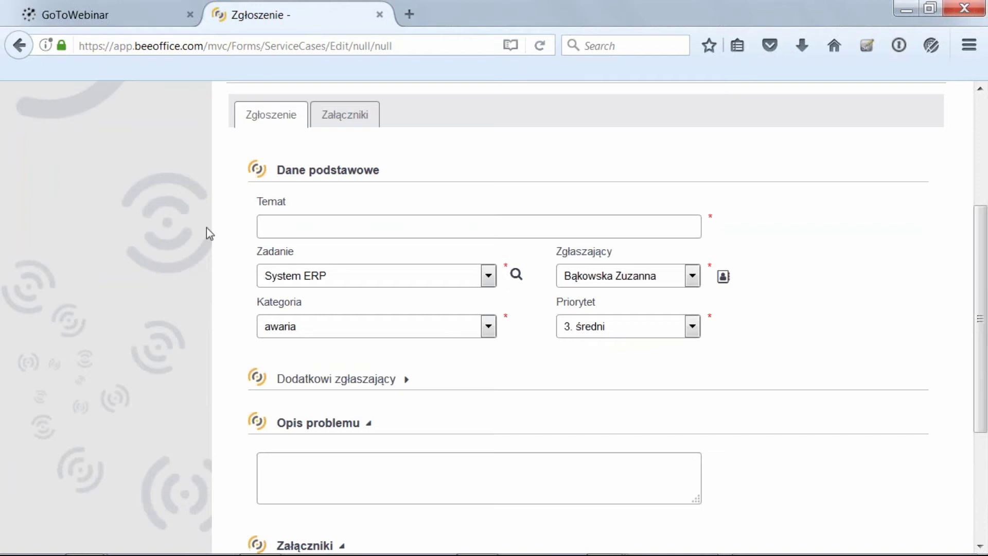
pyautogui.write('Nie mogę wykonać raportu sprzedaży za Q3 2016')
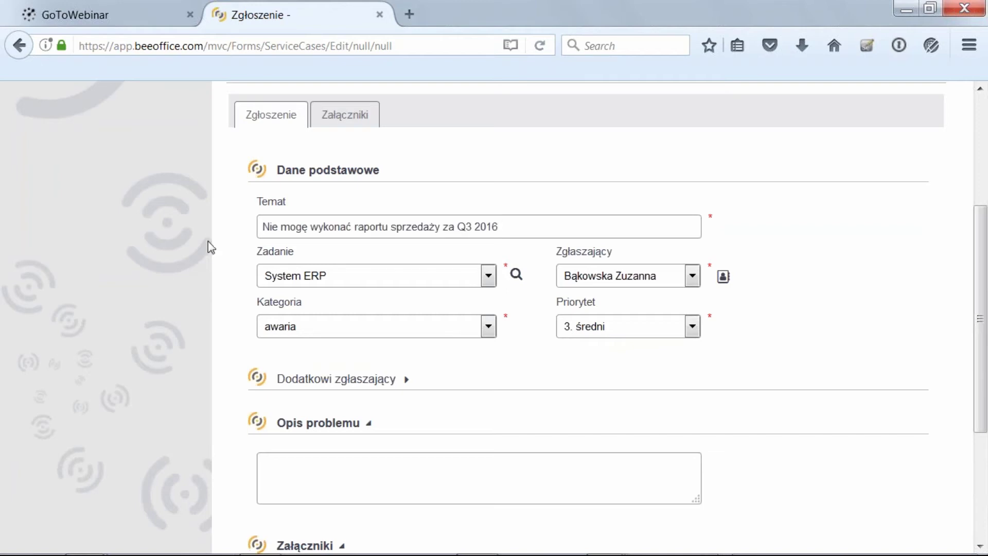
pyautogui.click(610, 328)
pyautogui.click(587, 373)
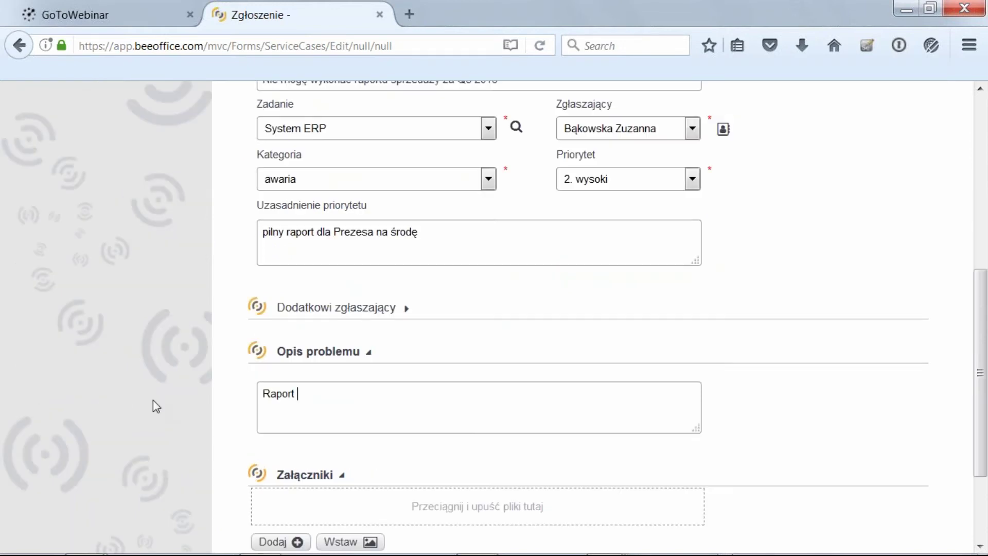
pyautogui.write('RS123')
pyautogui.press('Return')
pyautogui.scroll(-1, 153, 400)
pyautogui.scroll(-1, 153, 401)
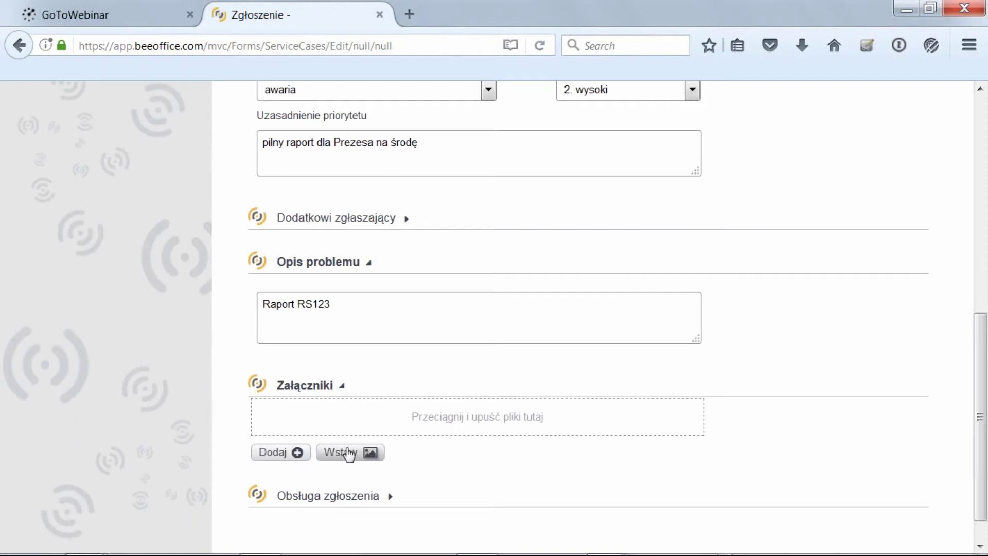
# Snip the mobility settings window area and copy the screenshot to the clipboard
pyautogui.press('super+x')
pyautogui.moveTo(441, 161); pyautogui.dragTo(441, 56)
pyautogui.click(220, 400)
pyautogui.moveTo(251, 75); pyautogui.dragTo(815, 308)
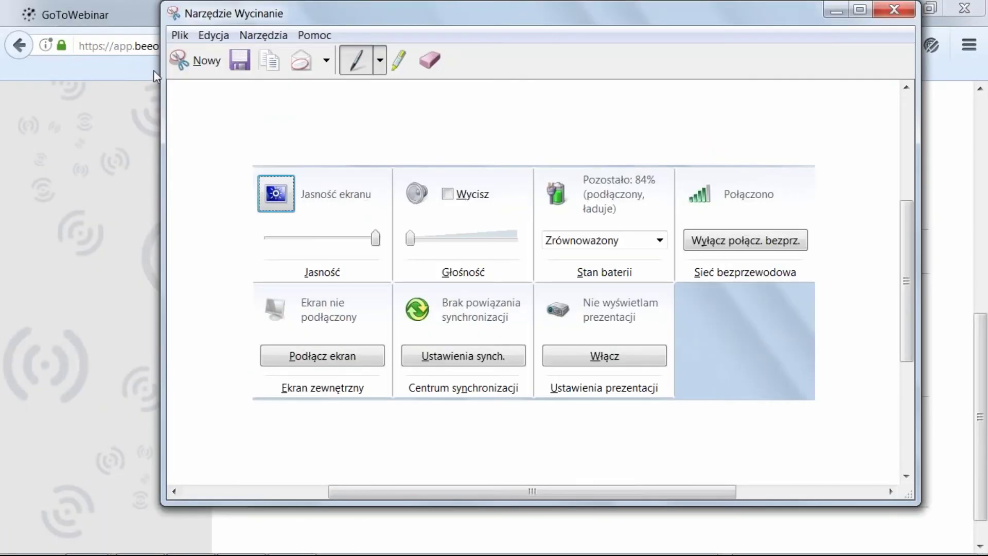
pyautogui.click(213, 35)
pyautogui.click(232, 81)
pyautogui.click(836, 11)
# Paste the screenshot as attachment img_200320171310.png and send the ERP ticket
pyautogui.click(746, 54)
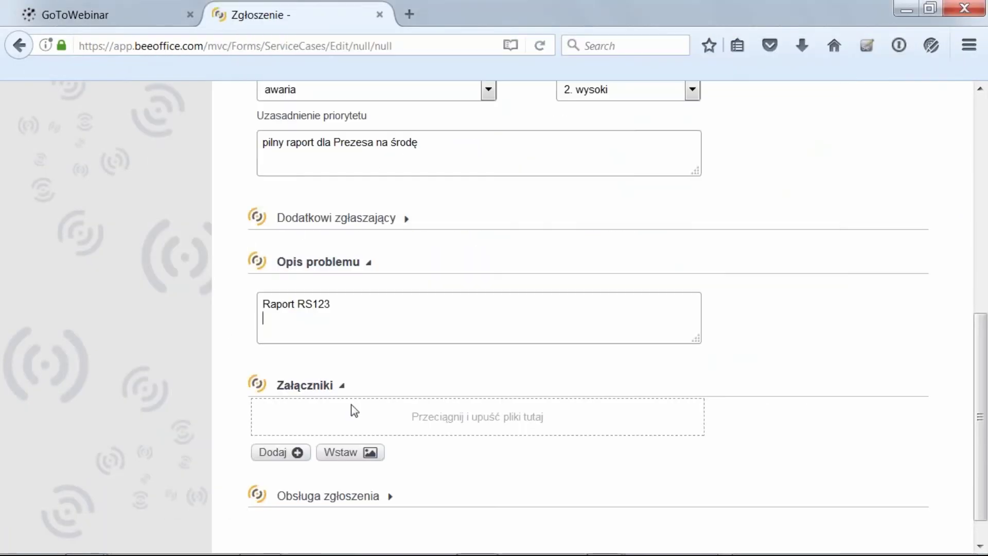
pyautogui.click(340, 455)
pyautogui.hotkey('ctrl', 'v')
pyautogui.click(436, 426)
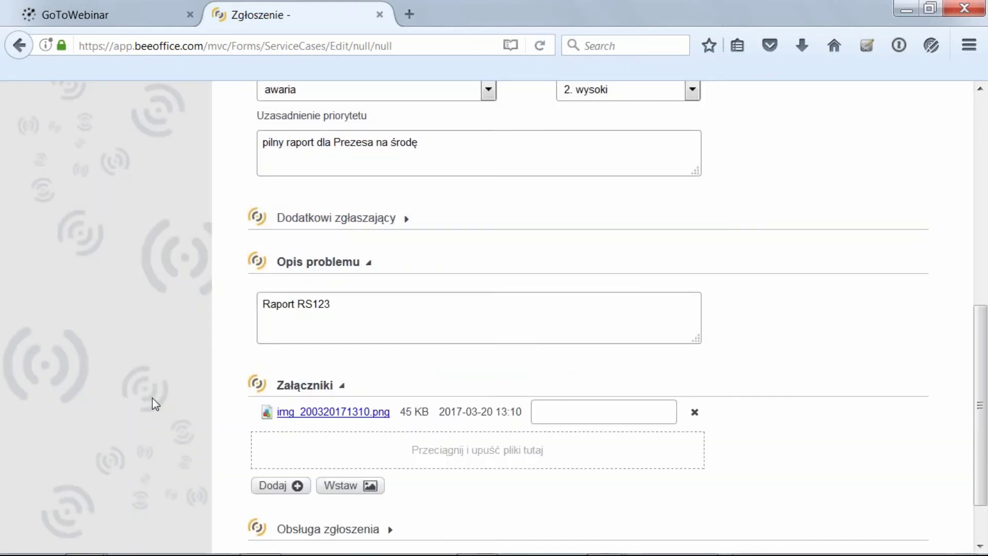
pyautogui.scroll(10, 155, 403)
pyautogui.click(252, 263)
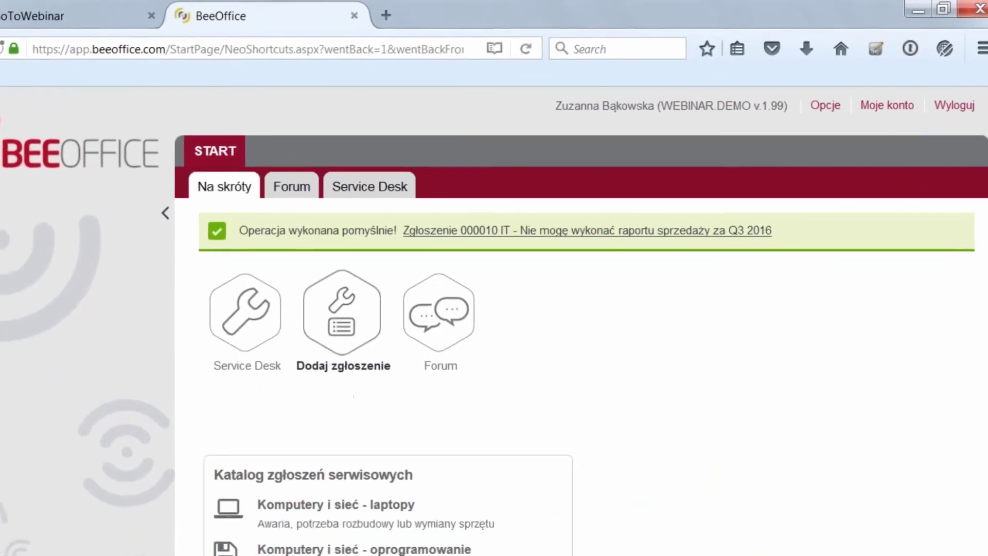
# Highlight the Analizowane stage on the workflow diagram, then switch back to the BeeOffice tab
pyautogui.scroll(-5, 57, 360)
pyautogui.scroll(5, 56, 360)
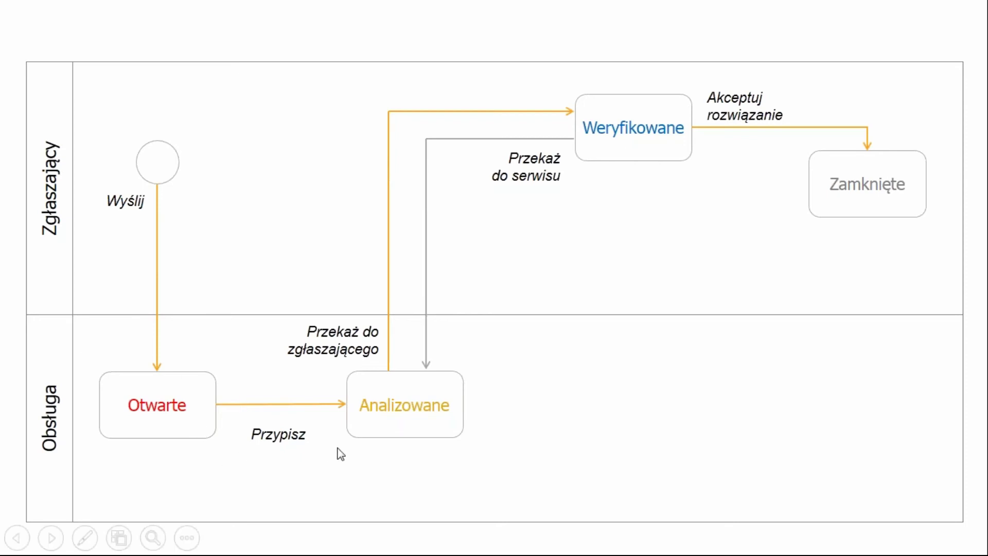
pyautogui.press('Right')
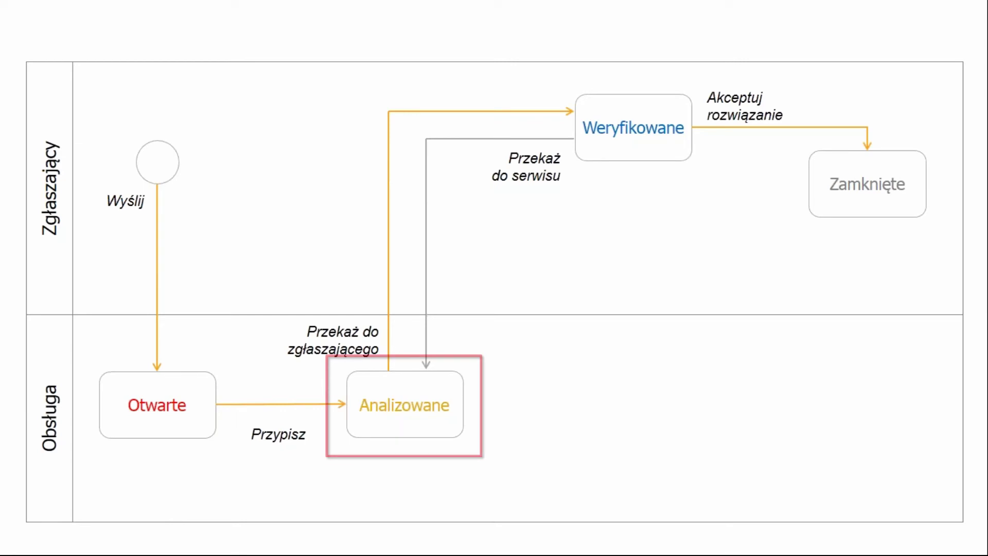
pyautogui.hotkey('alt', 'Tab')
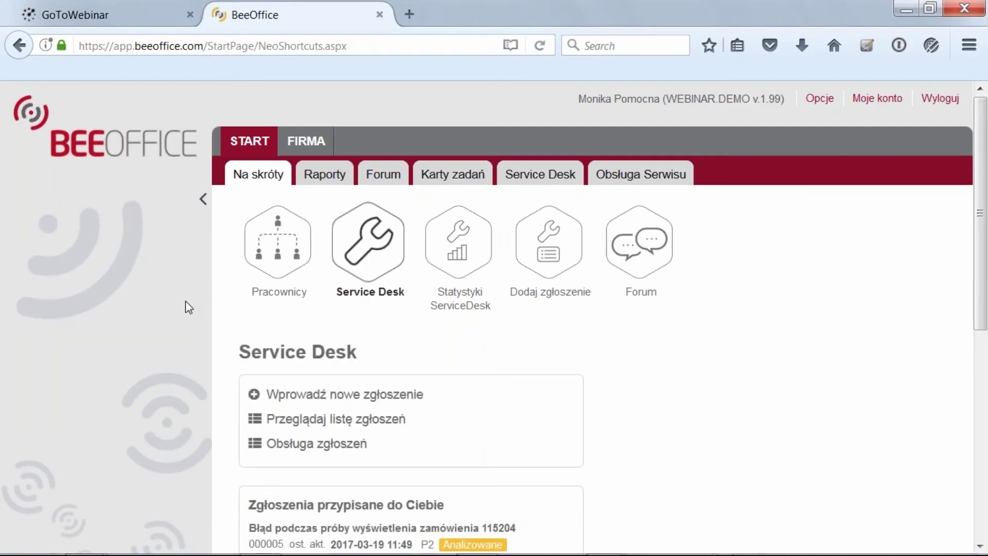
# Open Obsługa zgłoszeń to list all tickets, with 000010 and 000009 shown as Otwarte
pyautogui.scroll(-1, 189, 307)
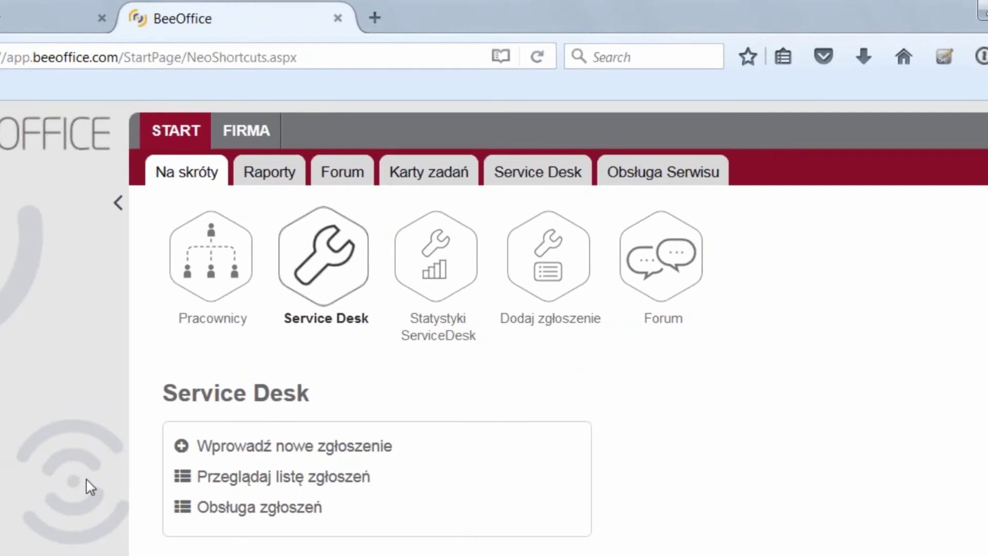
pyautogui.click(233, 509)
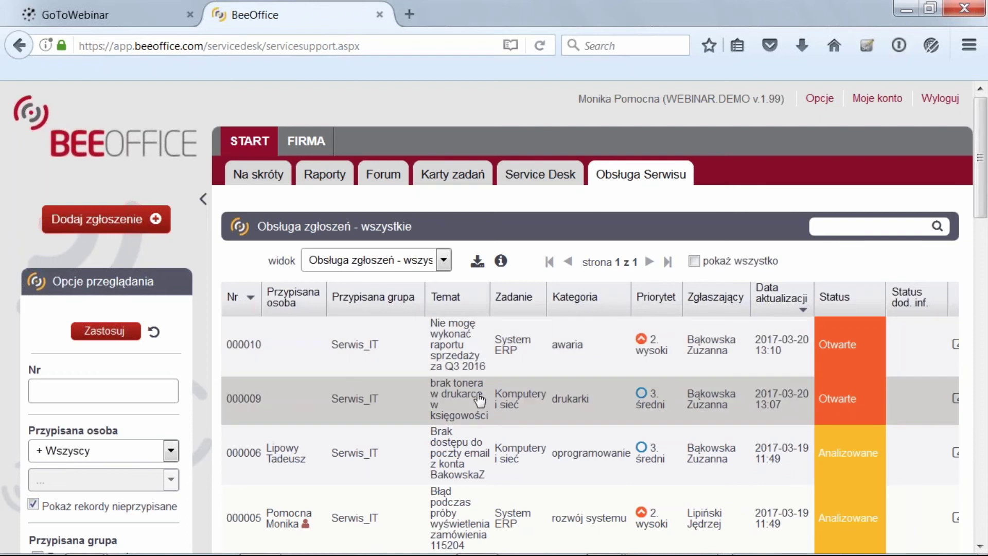
# Assign the Q3 2016 sales report ticket 000010 to yourself in group Serwis_IT
pyautogui.click(600, 341)
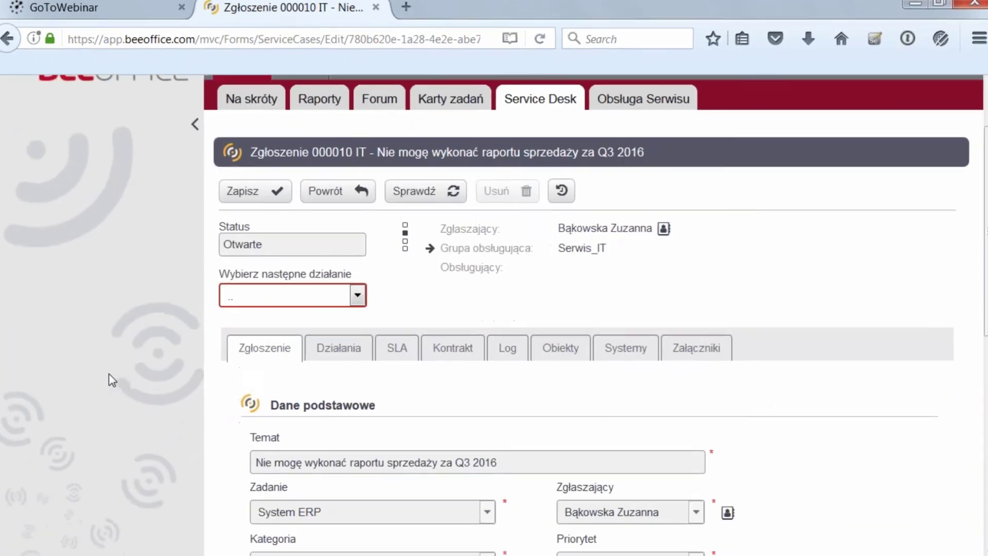
pyautogui.click(257, 295)
pyautogui.click(218, 321)
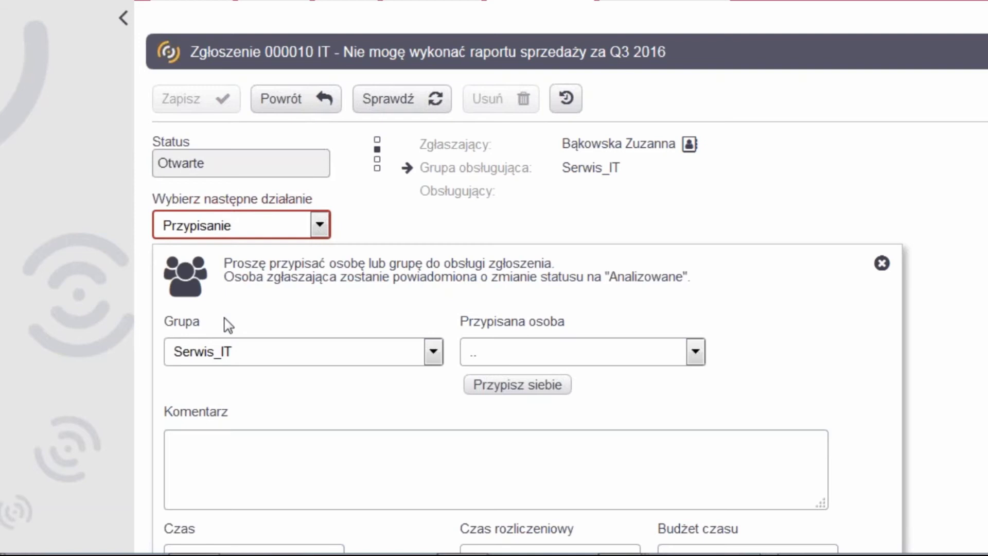
pyautogui.click(265, 359)
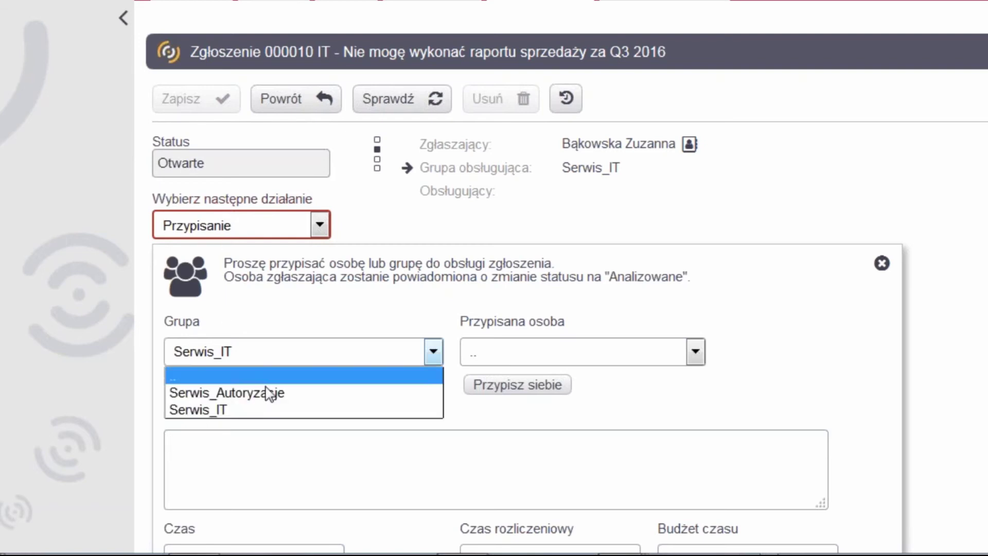
pyautogui.click(261, 409)
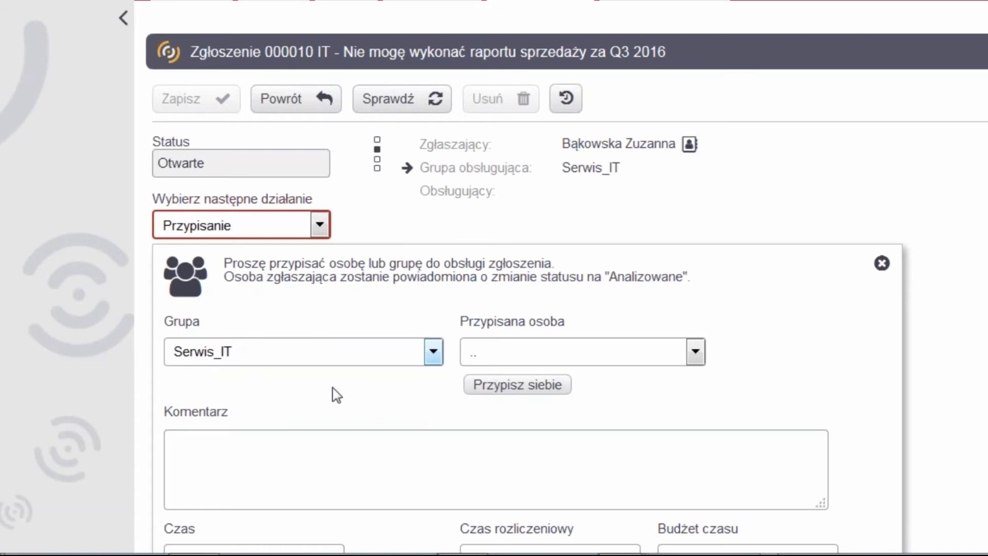
pyautogui.click(485, 360)
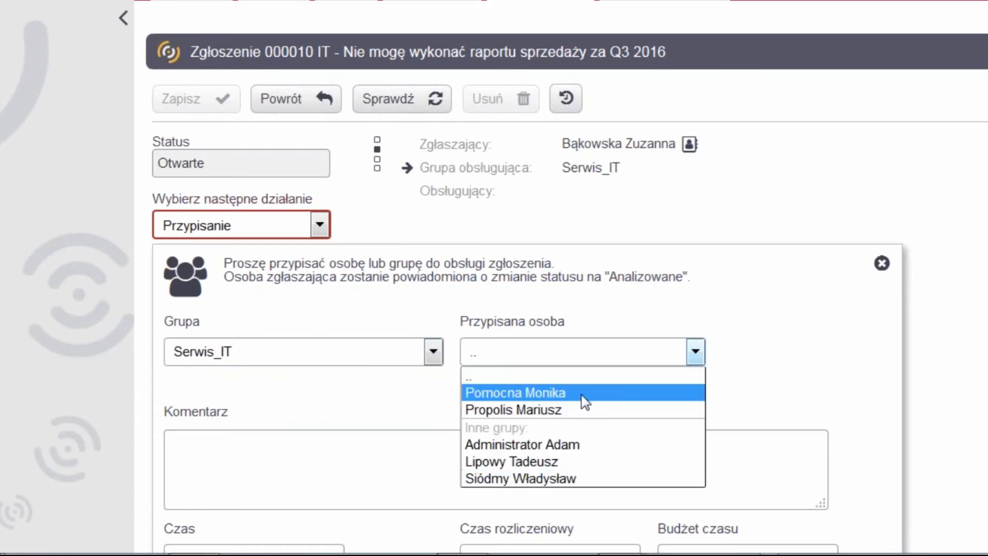
pyautogui.click(582, 362)
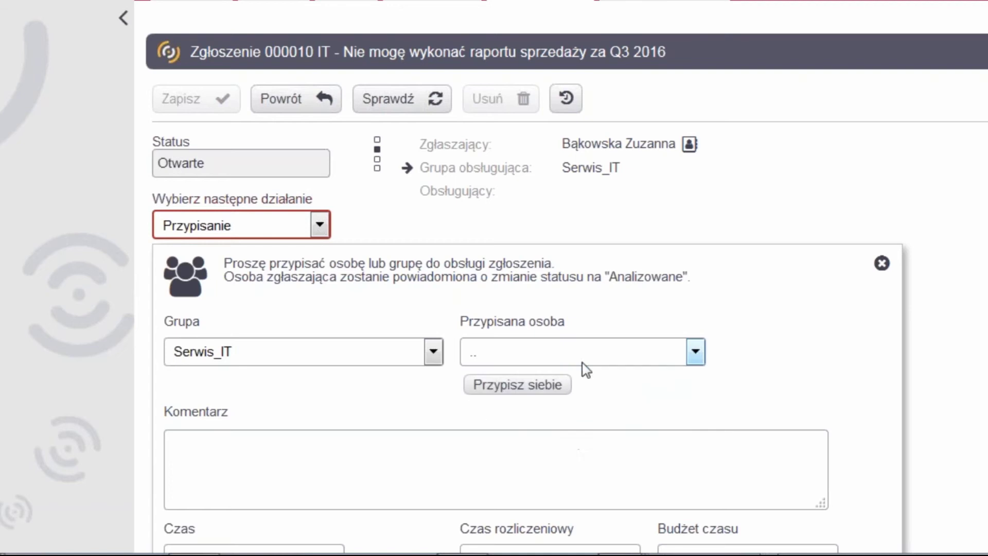
pyautogui.click(507, 386)
pyautogui.scroll(-5, 441, 371)
pyautogui.click(236, 449)
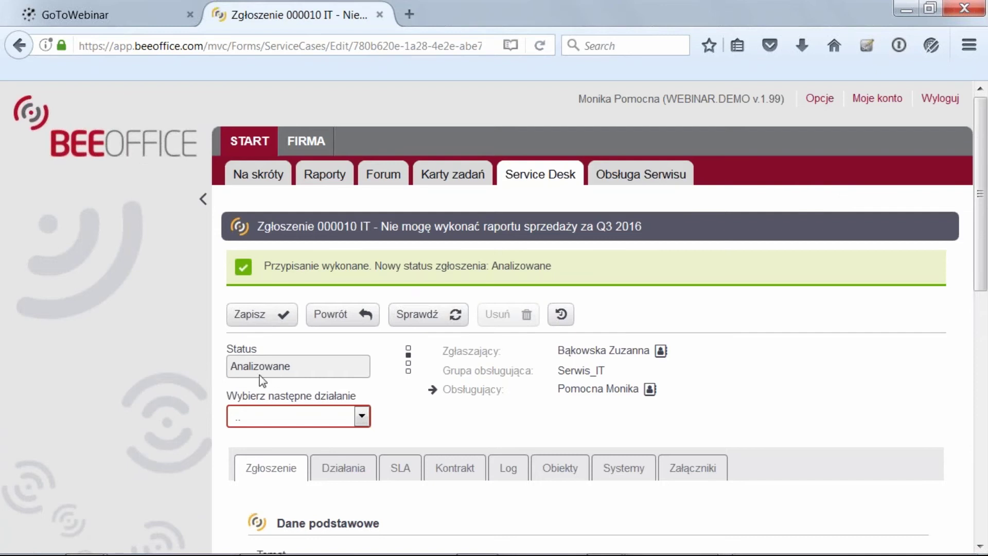
# Show ticket 000010's SLA tab: reaction done, 15h 57m of 16h resolution left
pyautogui.scroll(-2, 193, 363)
pyautogui.scroll(-2, 193, 363)
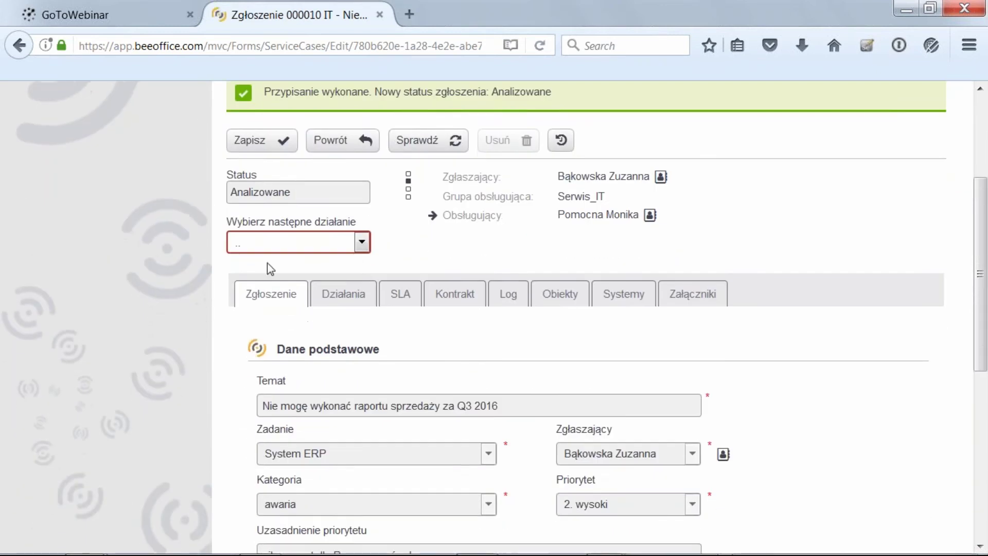
pyautogui.click(276, 245)
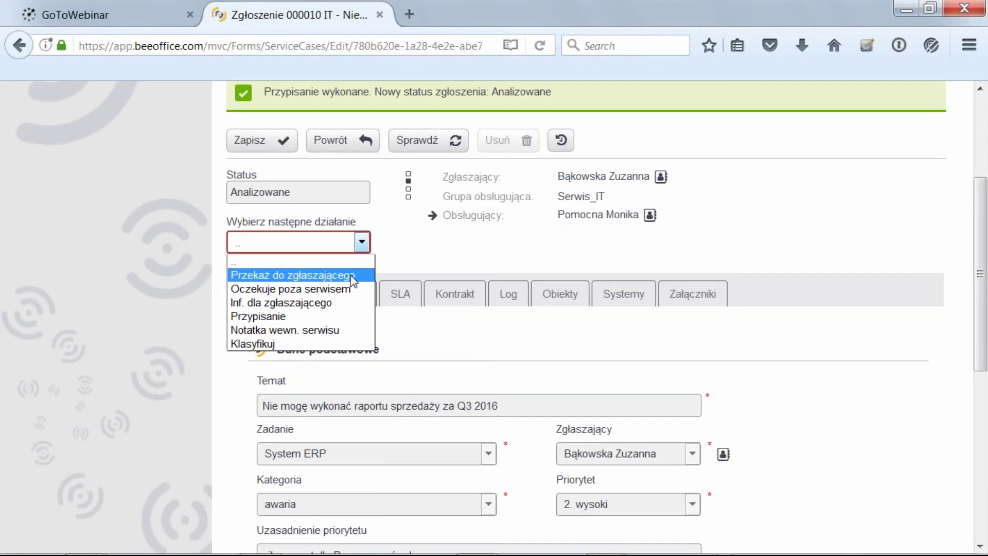
pyautogui.click(204, 277)
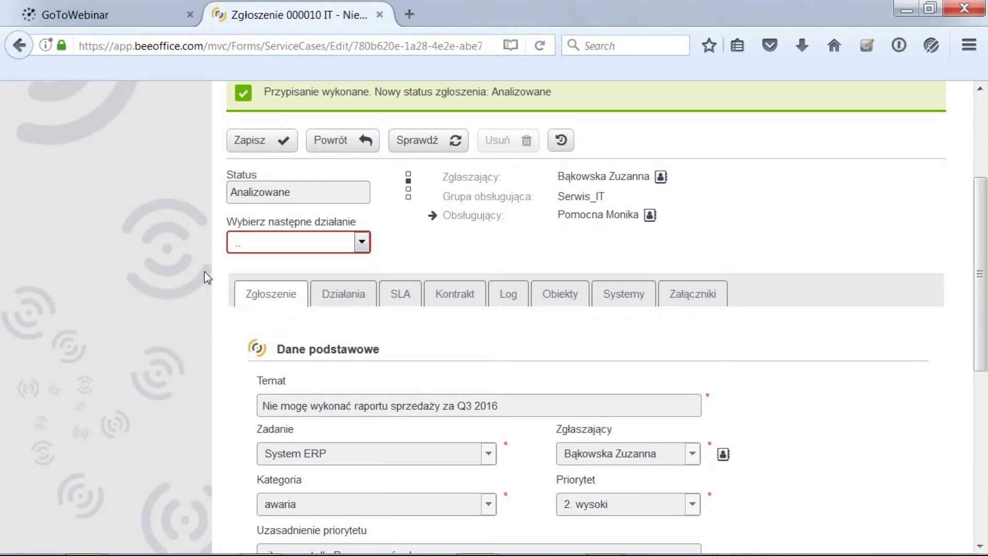
pyautogui.scroll(-3, 204, 272)
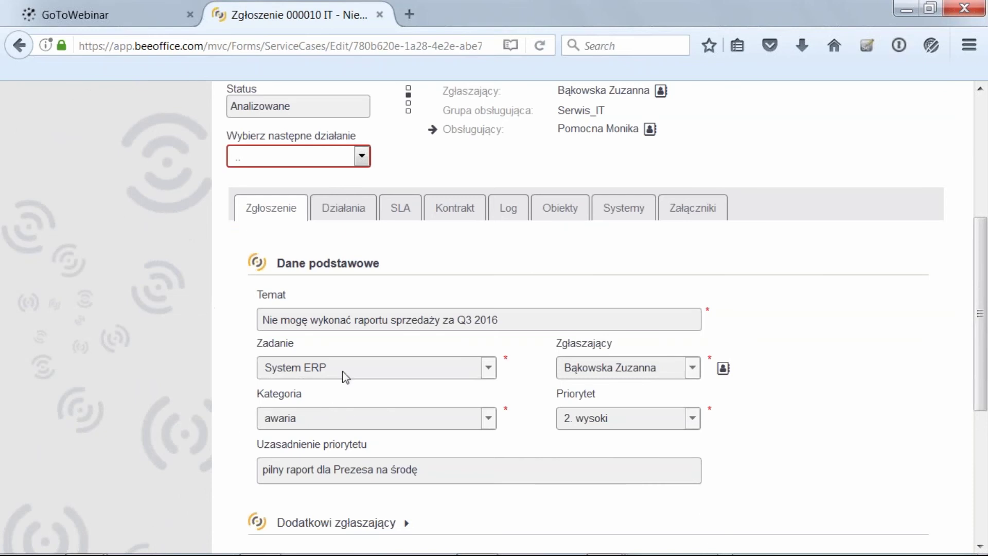
pyautogui.scroll(3, 399, 252)
pyautogui.click(398, 302)
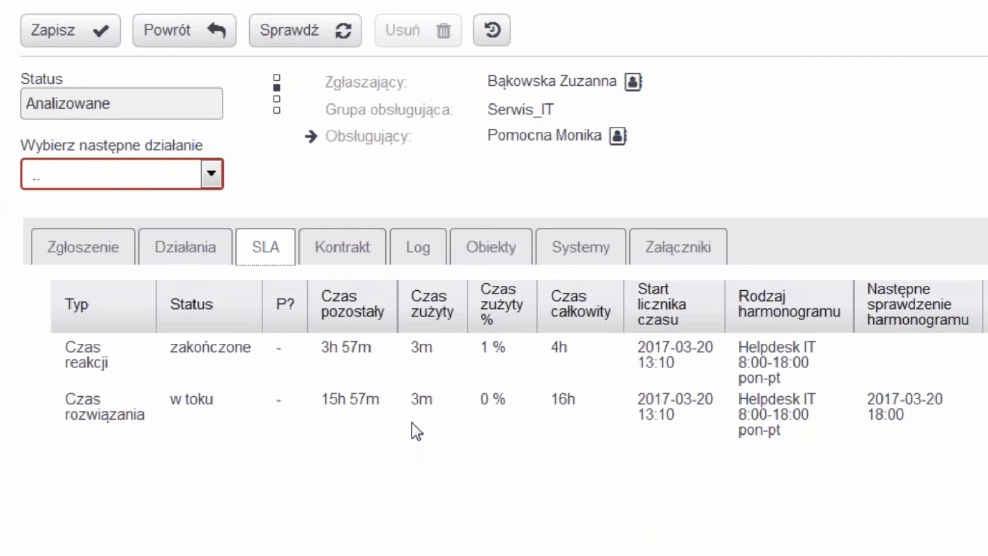
# Return ticket 000010 to the requester asking whether only the Q3 report or any 2016 quarter fails
pyautogui.click(56, 174)
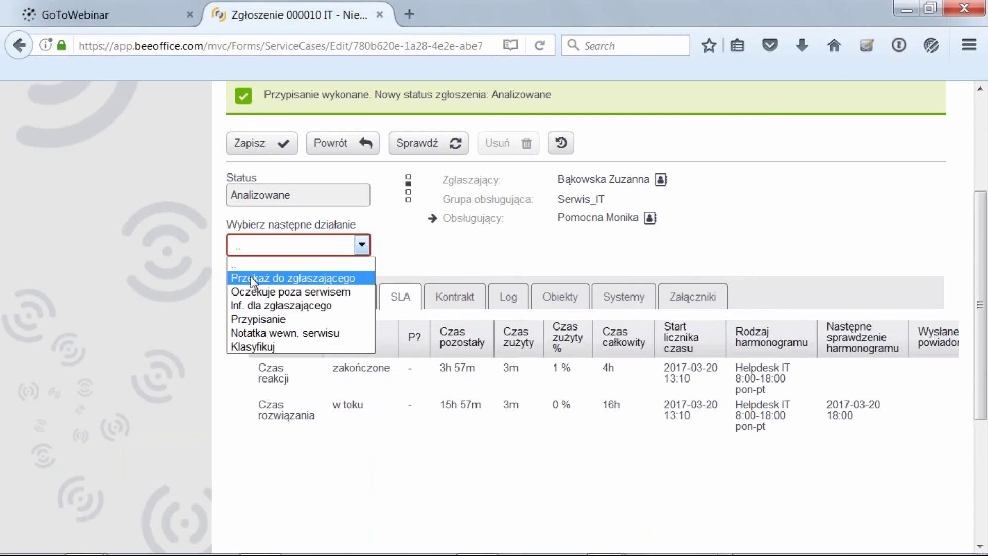
pyautogui.click(251, 278)
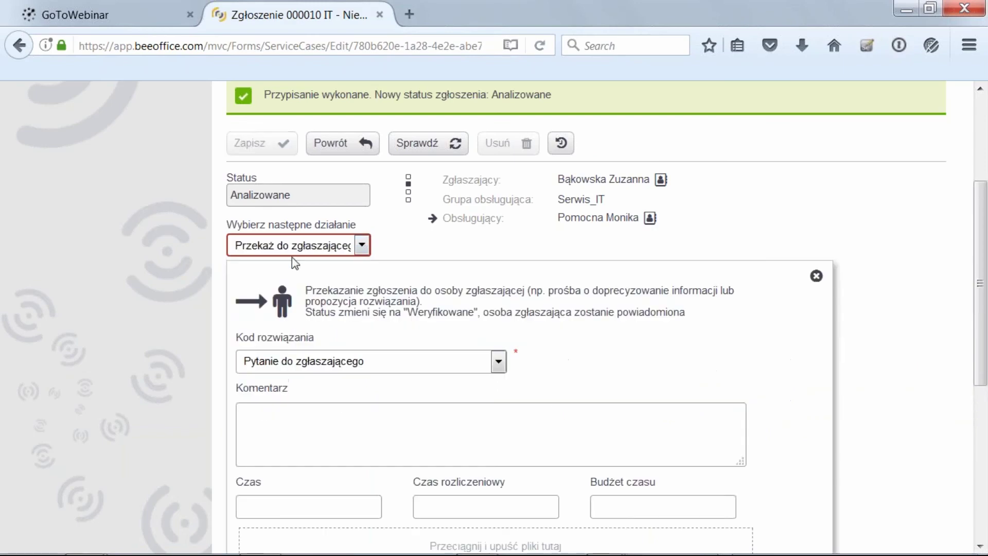
pyautogui.scroll(-3, 155, 303)
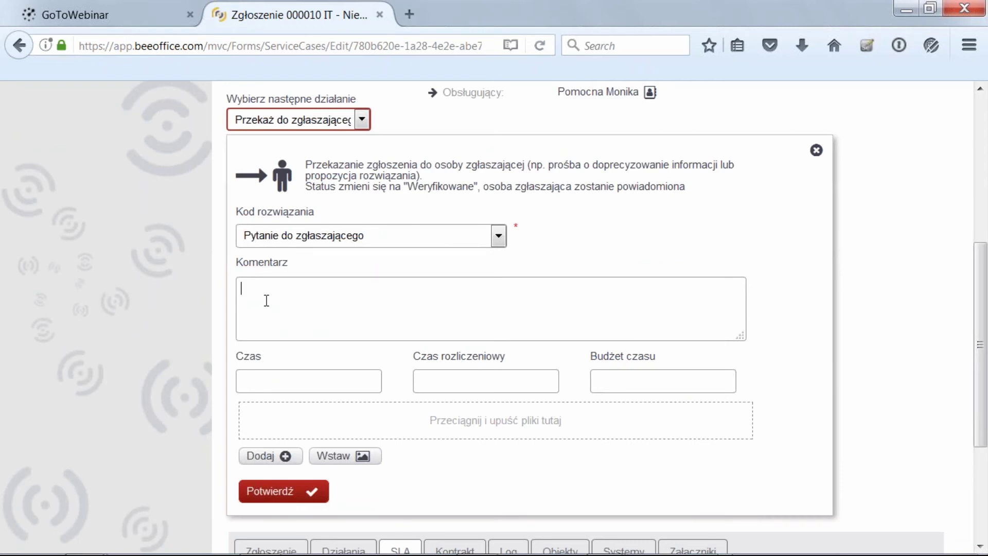
pyautogui.click(267, 301)
pyautogui.write('Czy problem występuje tylko w raporcie za Q3, czy dowolny kwartał 2016 roku?')
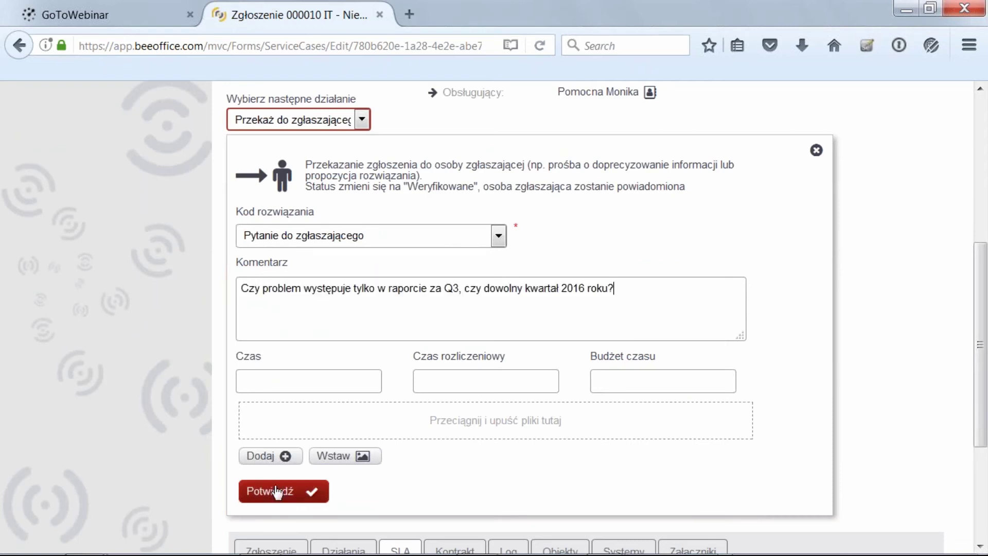
pyautogui.click(277, 495)
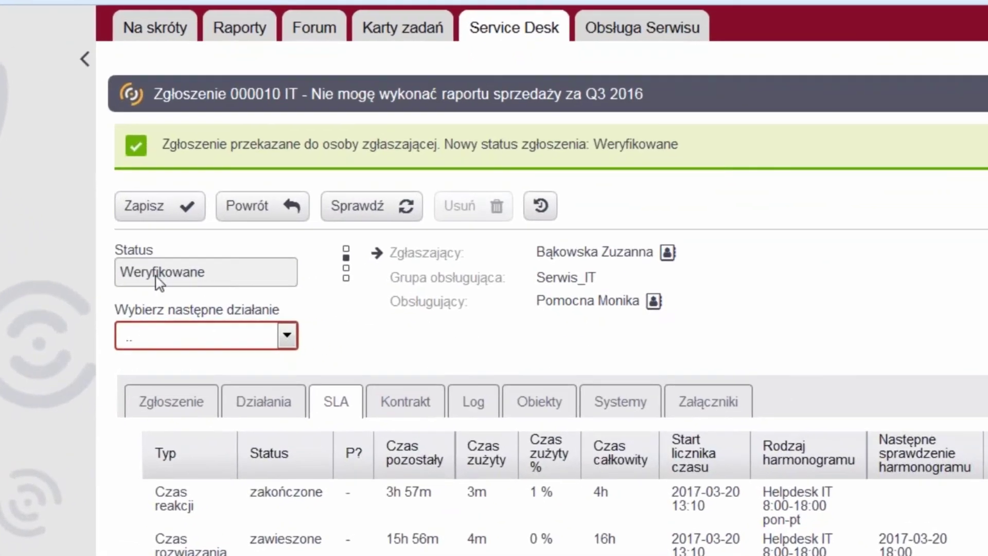
# Review ticket 000010's Kontrakt terms and its change Log
pyautogui.scroll(-3, 50, 345)
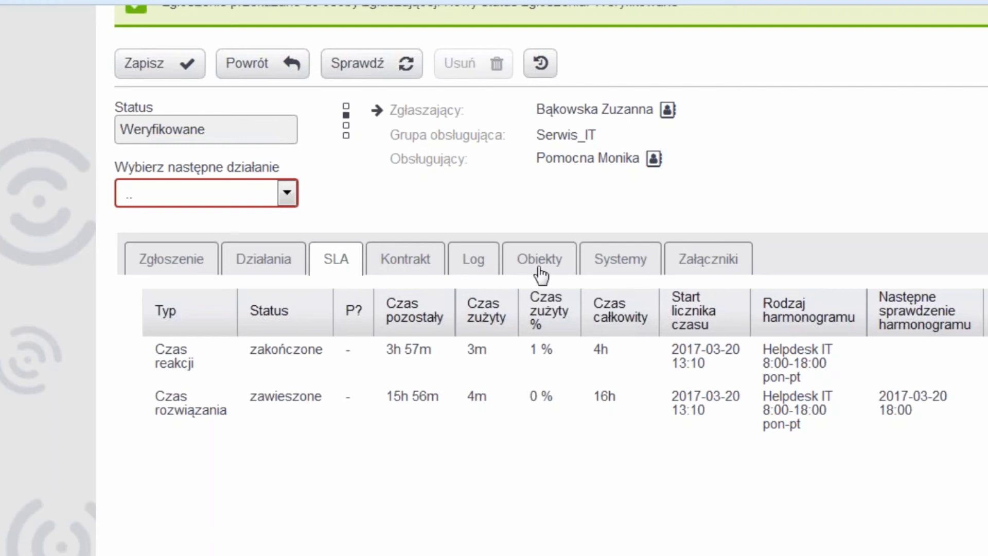
pyautogui.click(398, 275)
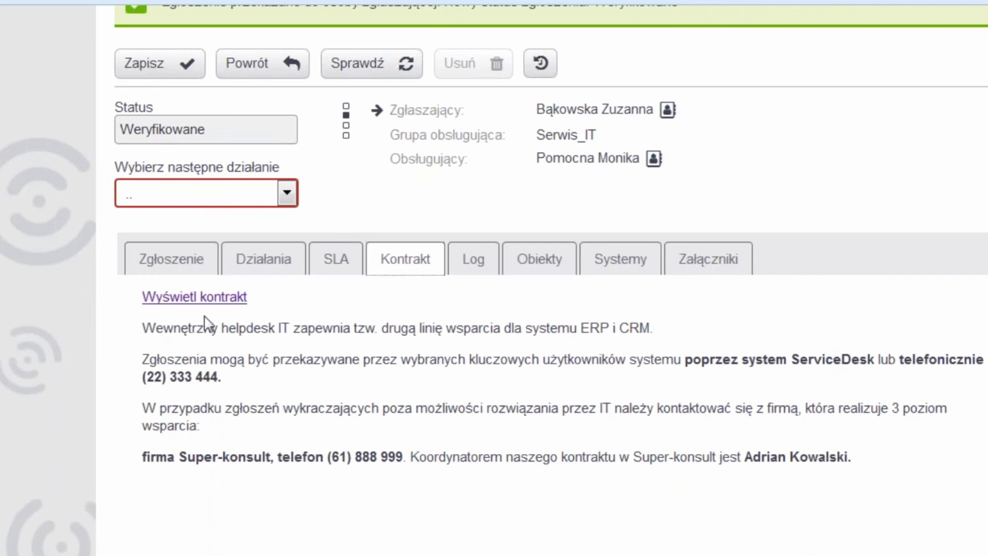
pyautogui.scroll(-2, 109, 326)
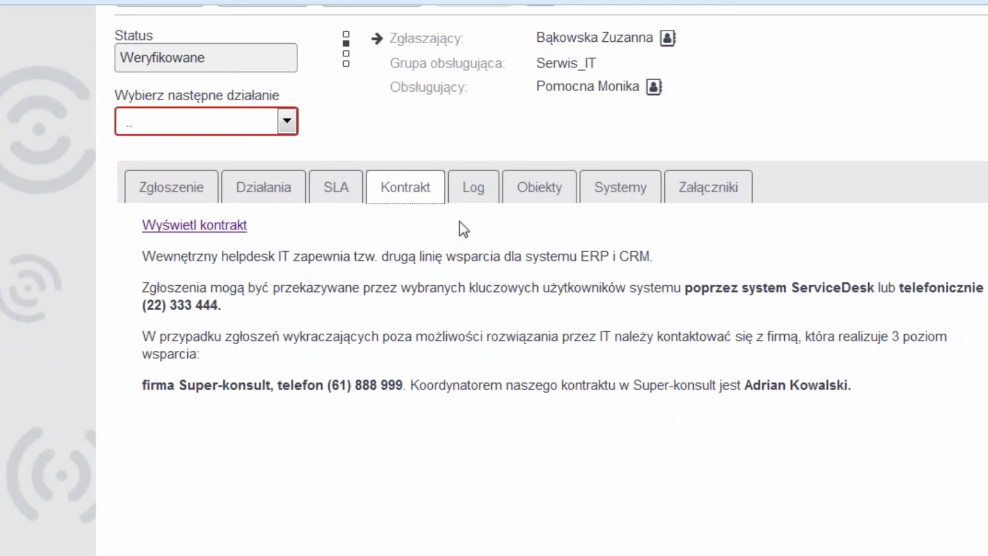
pyautogui.click(471, 188)
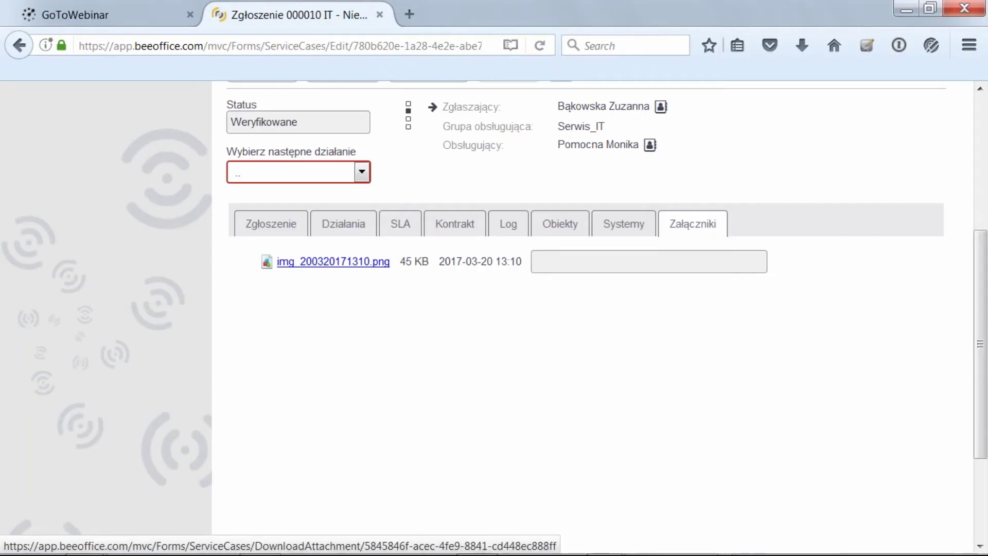
# View the attached screenshot and the Działania history, then go back to the ticket list
pyautogui.click(333, 261)
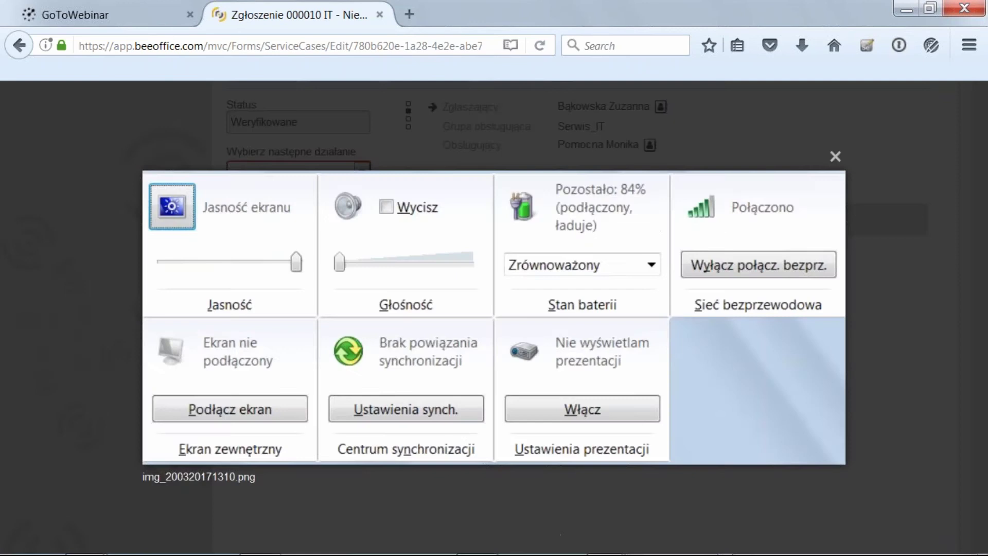
pyautogui.click(328, 275)
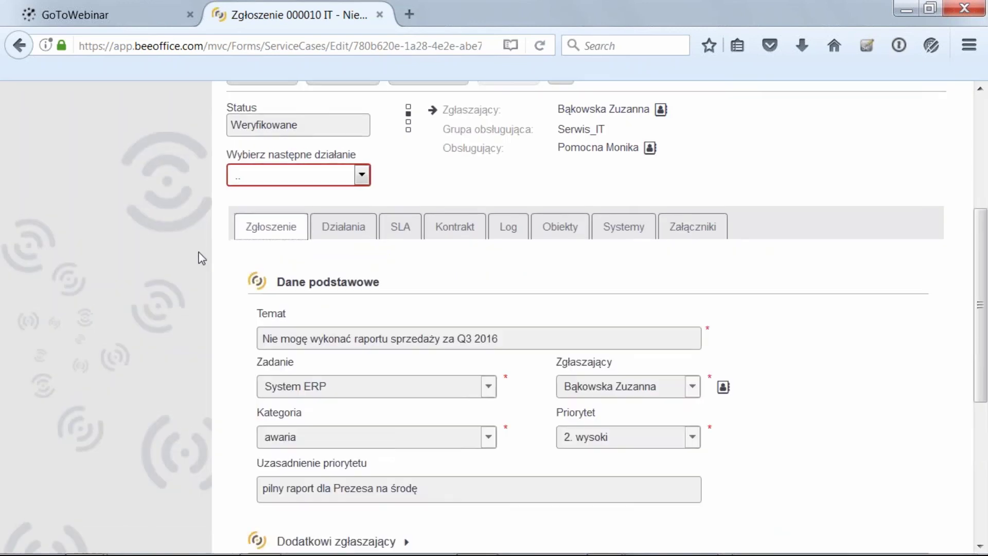
pyautogui.click(342, 208)
pyautogui.scroll(-1, 220, 435)
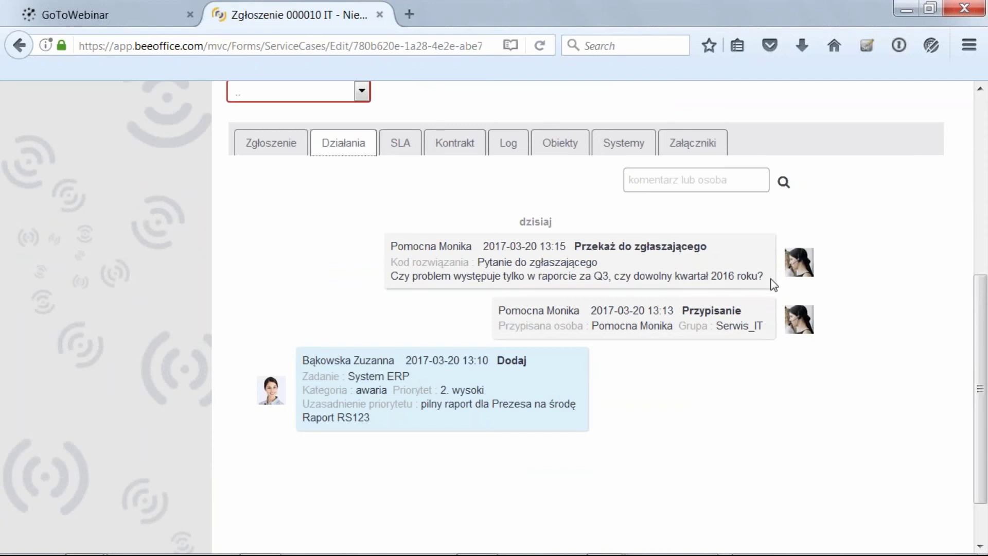
pyautogui.scroll(3, 179, 220)
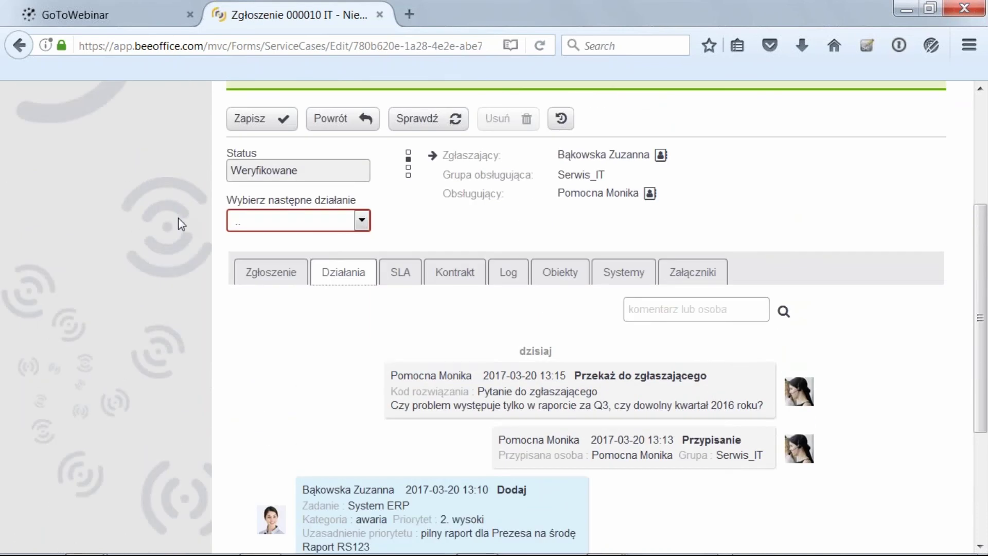
pyautogui.click(322, 122)
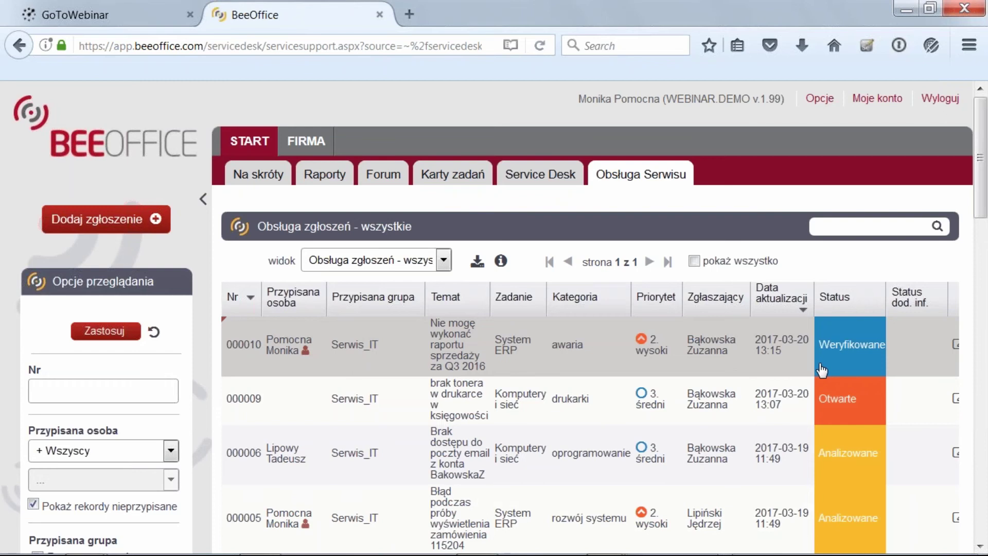
# Assign toner ticket 000009 to yourself in Serwis_IT and start an internal service note
pyautogui.click(598, 418)
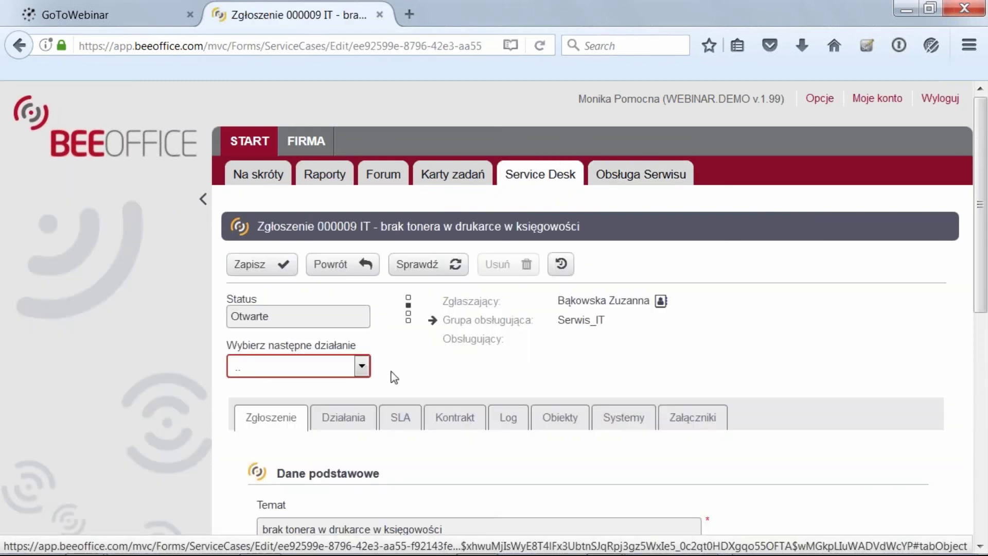
pyautogui.click(343, 369)
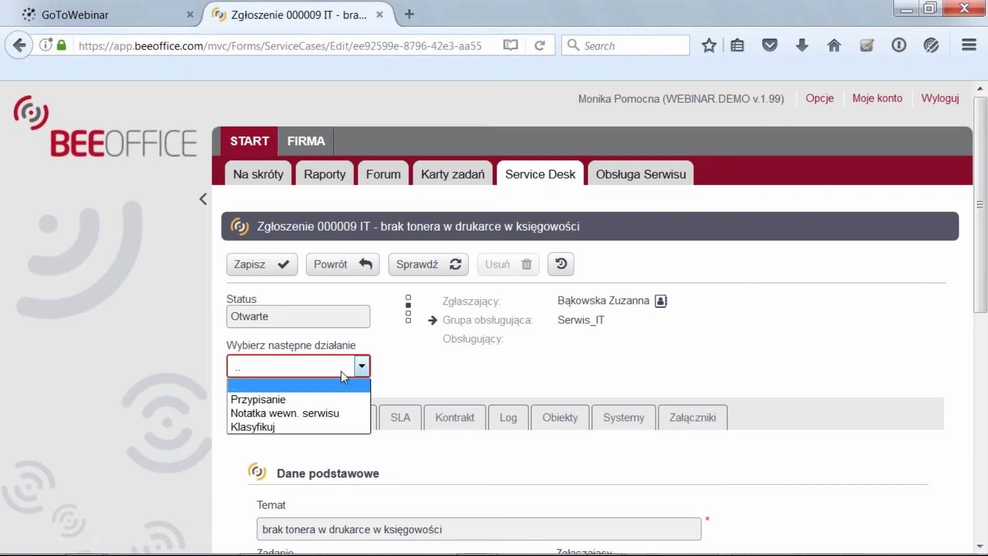
pyautogui.click(337, 400)
pyautogui.click(507, 490)
pyautogui.scroll(-5, 178, 452)
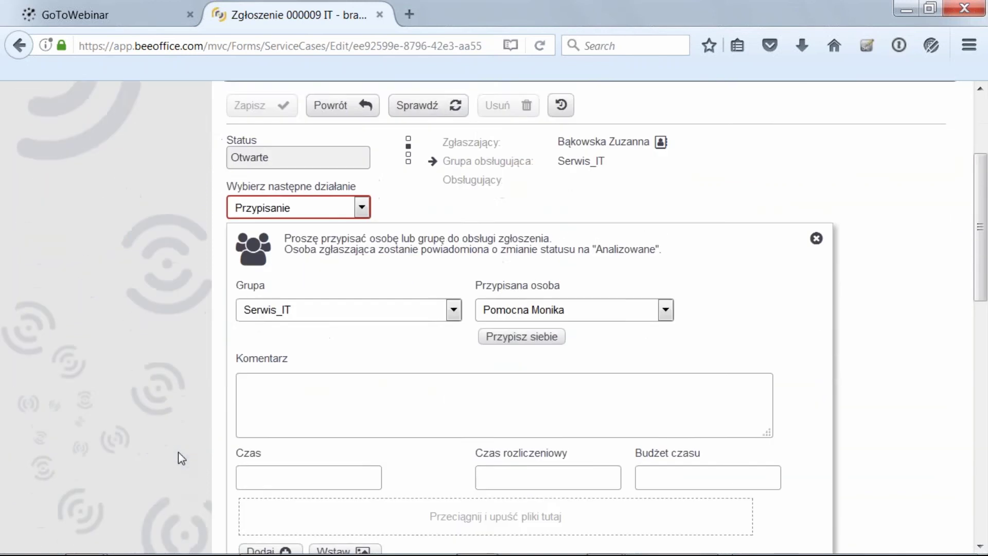
pyautogui.click(255, 542)
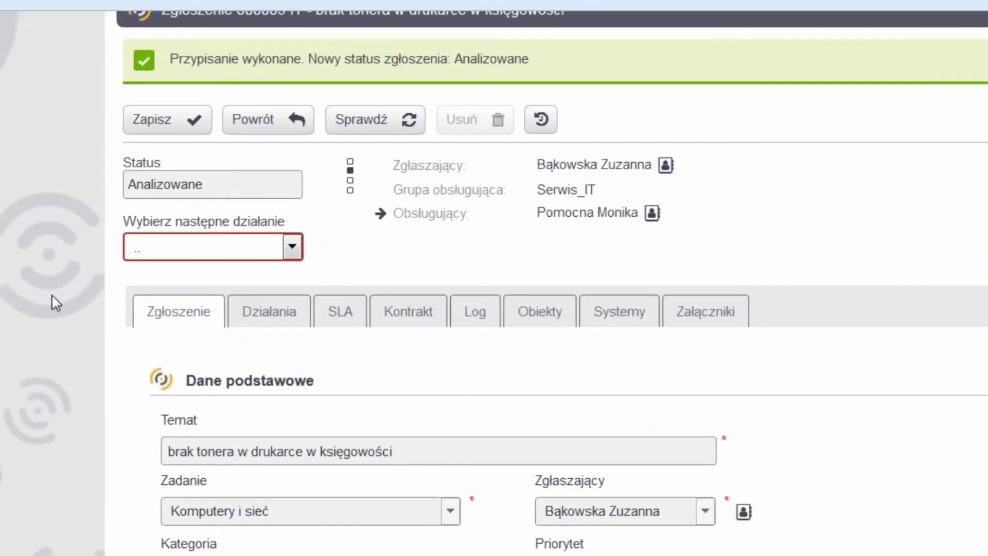
pyautogui.click(191, 252)
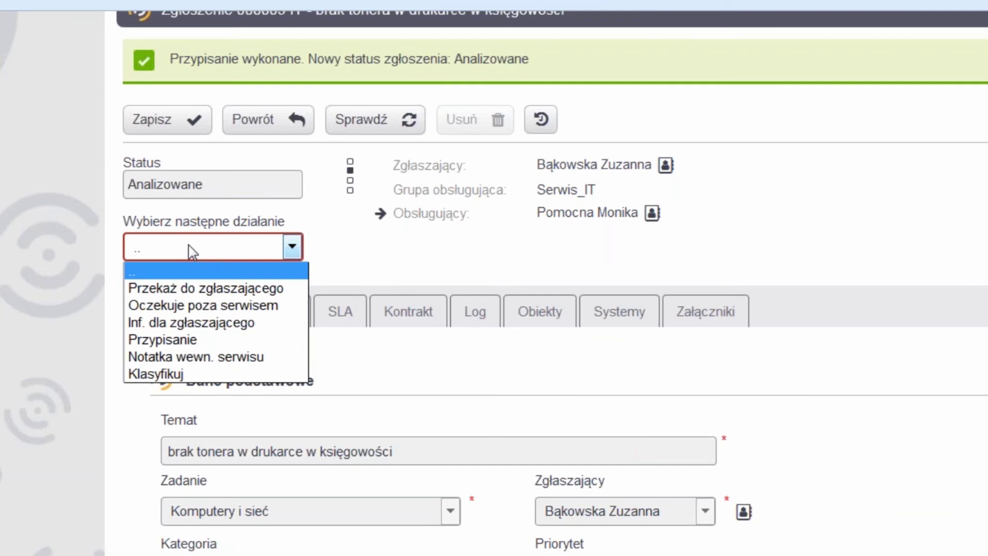
pyautogui.click(205, 357)
# Save the internal note 'Trzeba uzupełnić zapasy tonera do drukarek laserowych' on ticket 000009
pyautogui.scroll(-3, 208, 242)
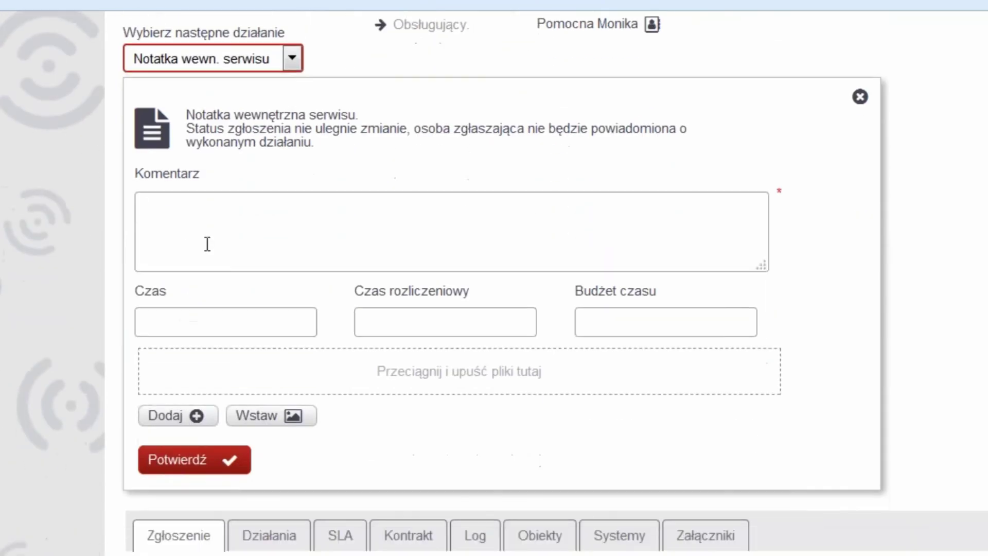
pyautogui.write('Trzeba uzupełnić zapasy tonera do drukarek laserowych')
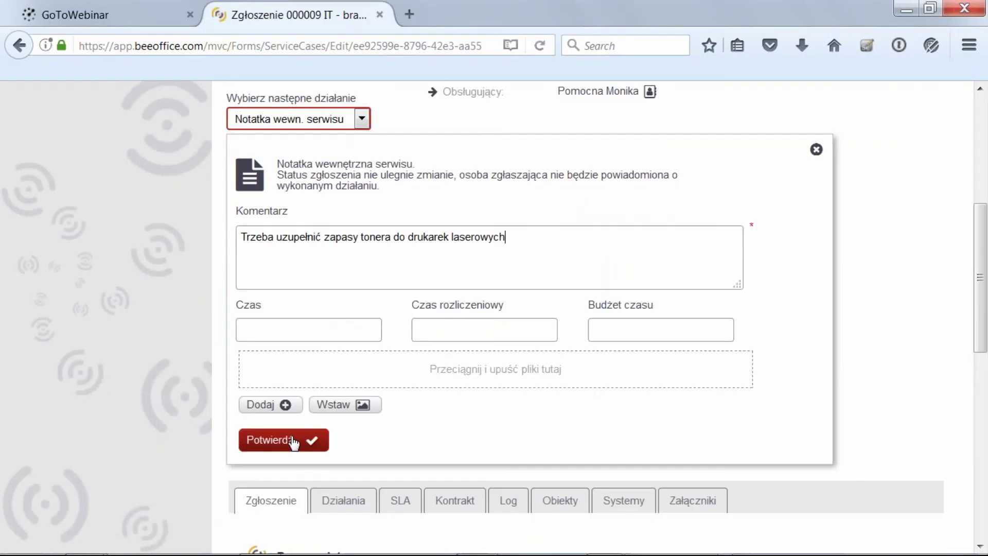
pyautogui.click(206, 459)
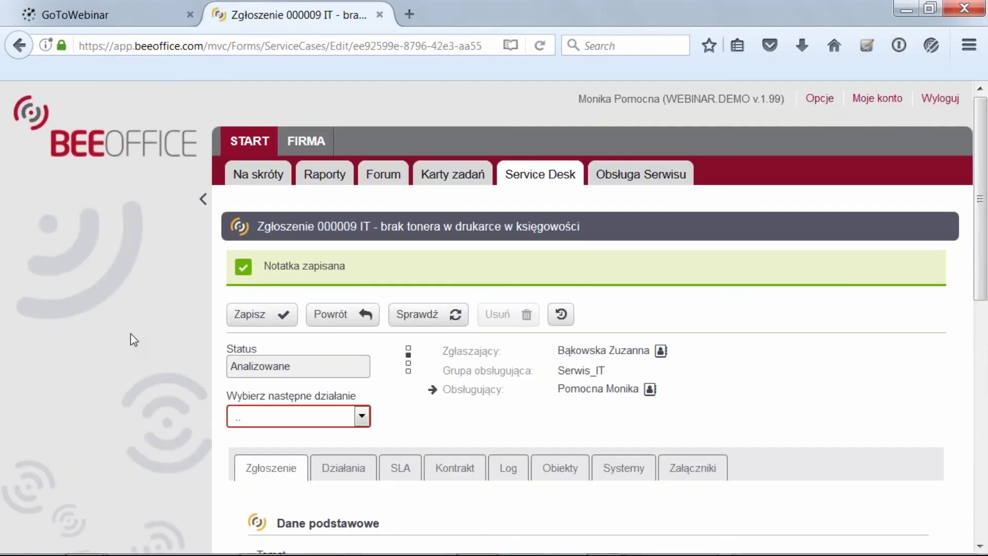
# Hand ticket 000009 back to the requester with solution code Przygotowano rozwiązanie
pyautogui.scroll(-4, 154, 329)
pyautogui.click(305, 270)
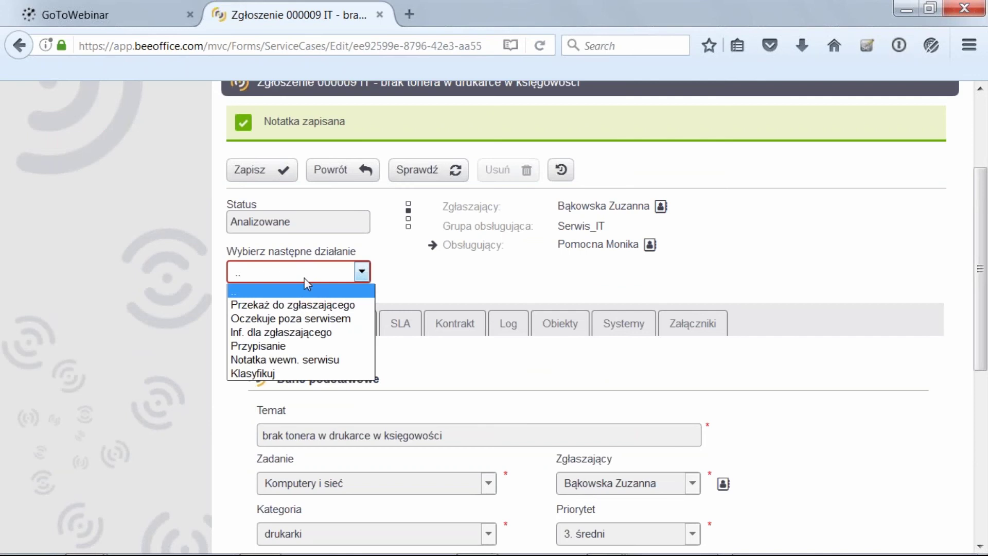
pyautogui.click(307, 307)
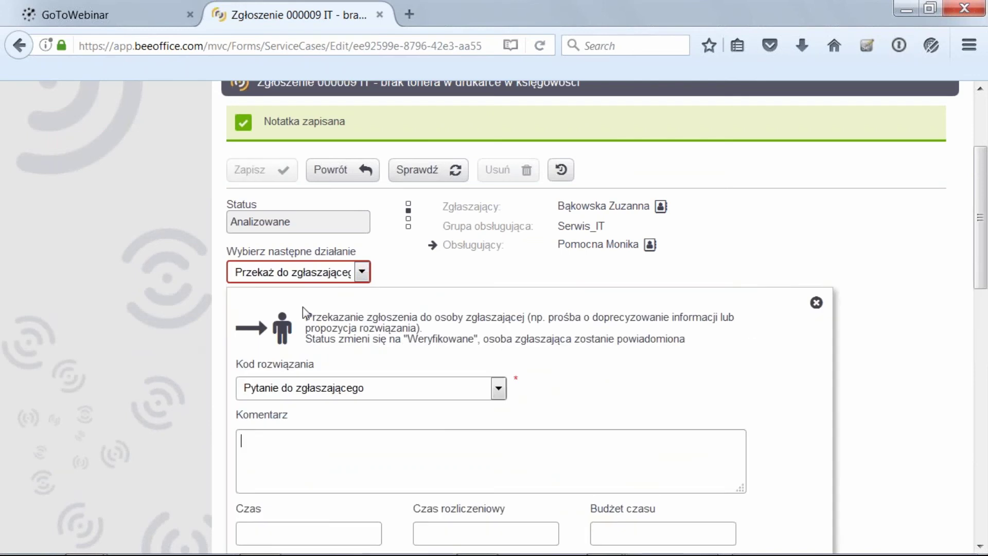
pyautogui.scroll(-5, 185, 335)
pyautogui.click(356, 225)
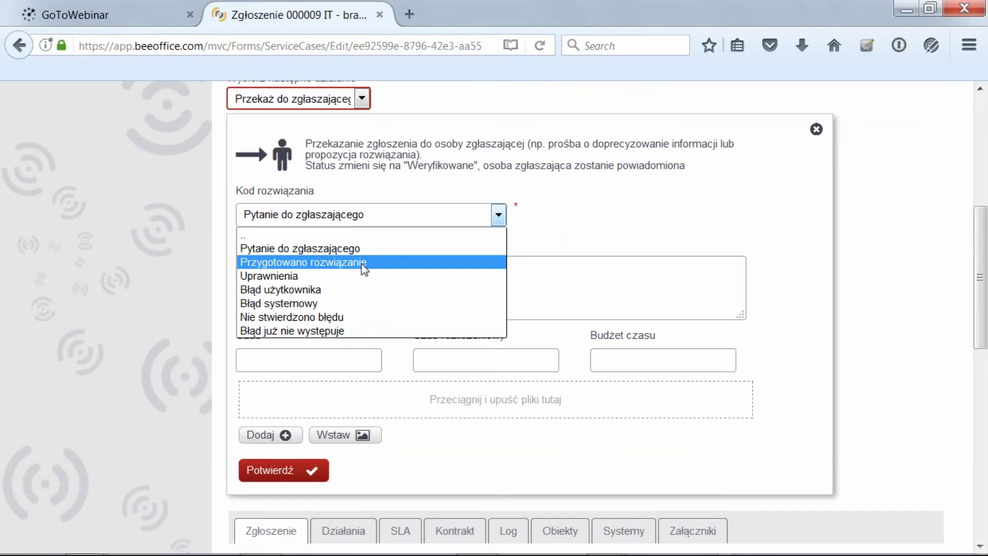
pyautogui.click(390, 266)
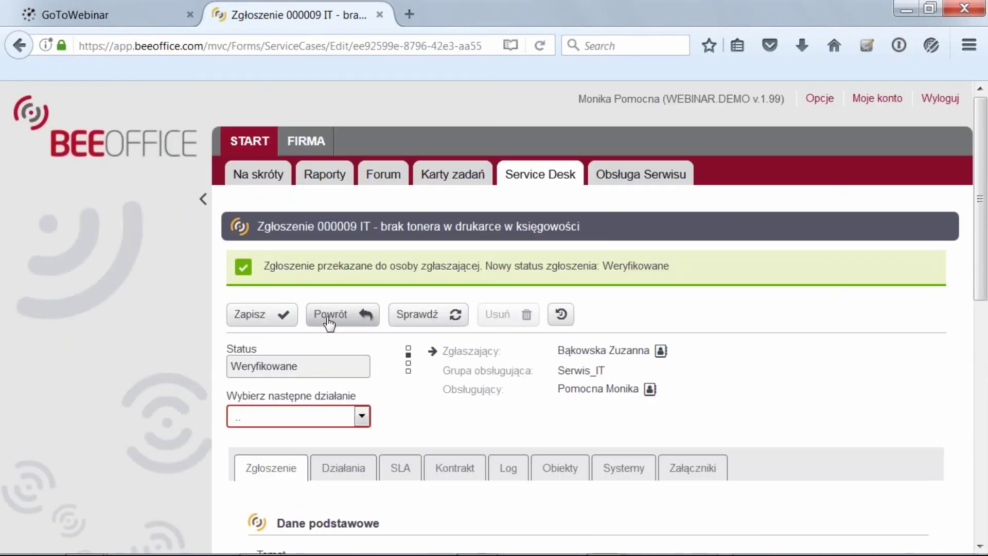
# Check the ticket's Działania history and return to the ticket list
pyautogui.click(331, 474)
pyautogui.scroll(-7, 133, 396)
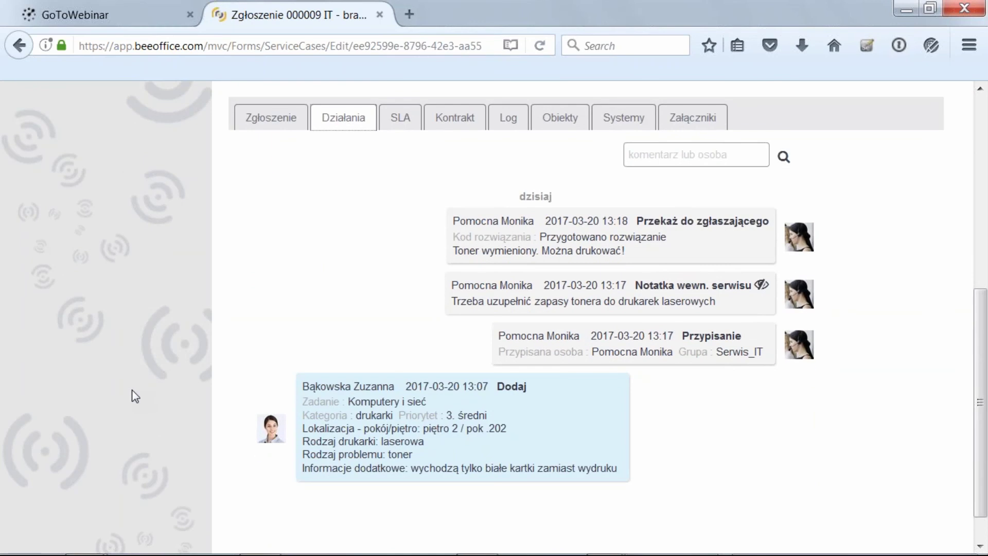
pyautogui.scroll(6, 132, 396)
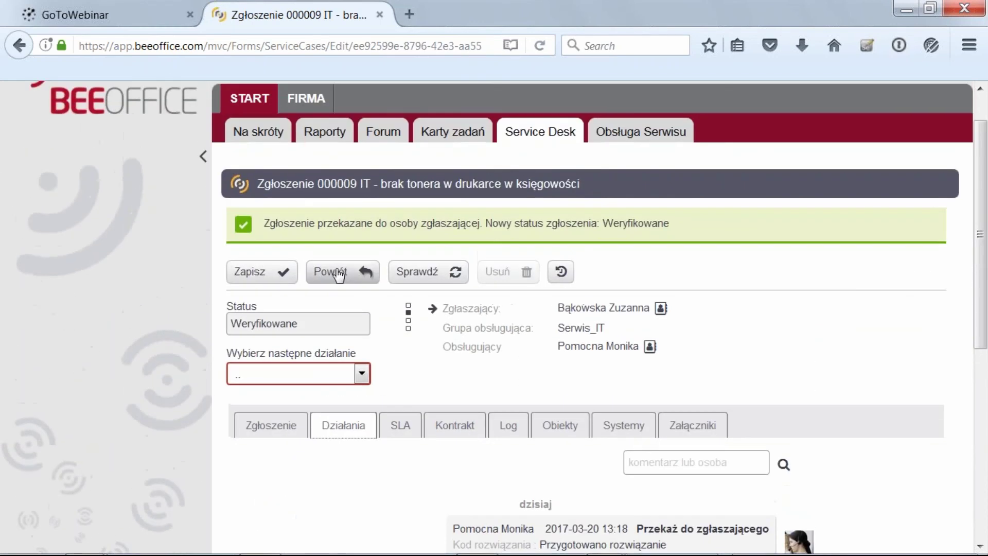
pyautogui.click(337, 272)
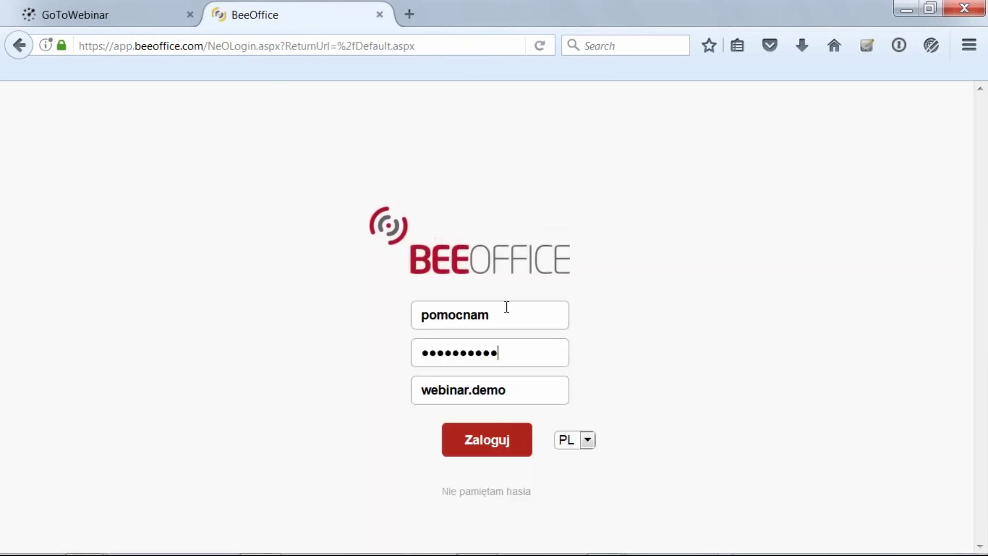
pyautogui.doubleClick(505, 318)
pyautogui.write('bakowskaz')
pyautogui.press('Tab')
pyautogui.press('Return')
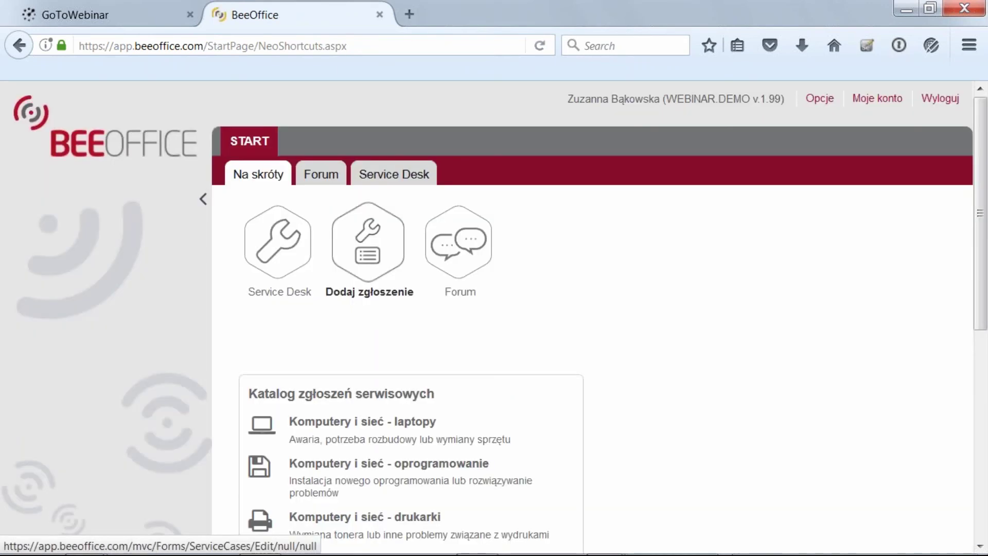
pyautogui.moveTo(281, 291)
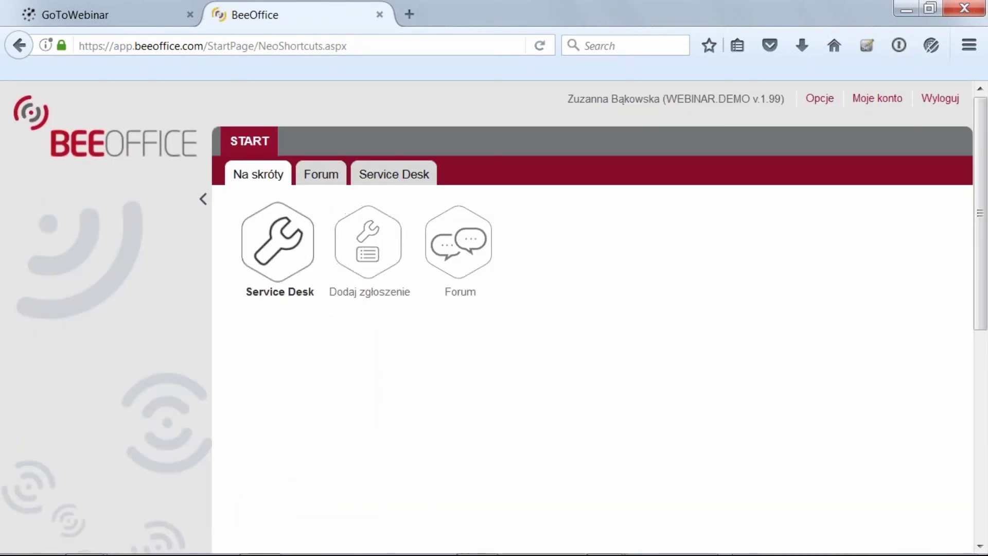
pyautogui.scroll(-5, 156, 294)
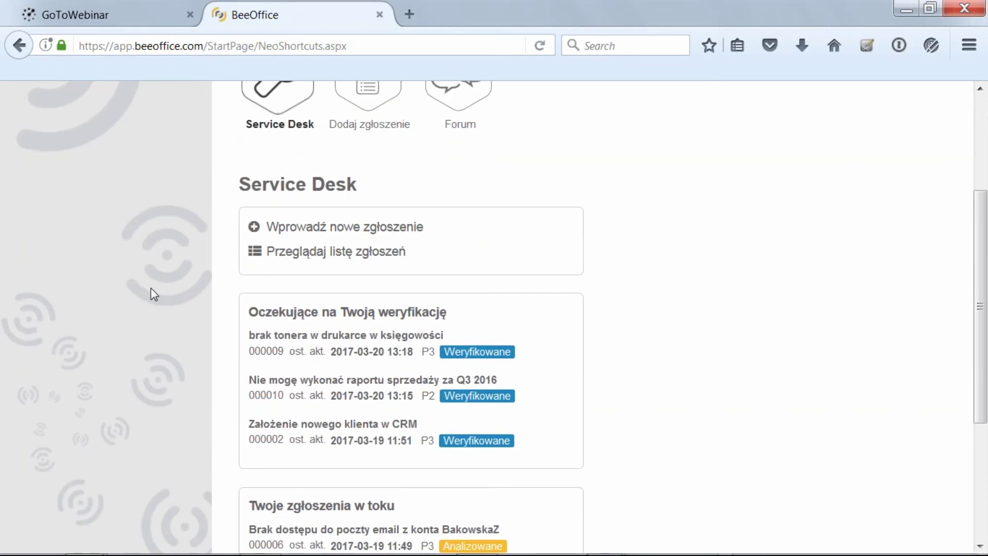
pyautogui.scroll(-3, 150, 289)
pyautogui.scroll(6, 211, 292)
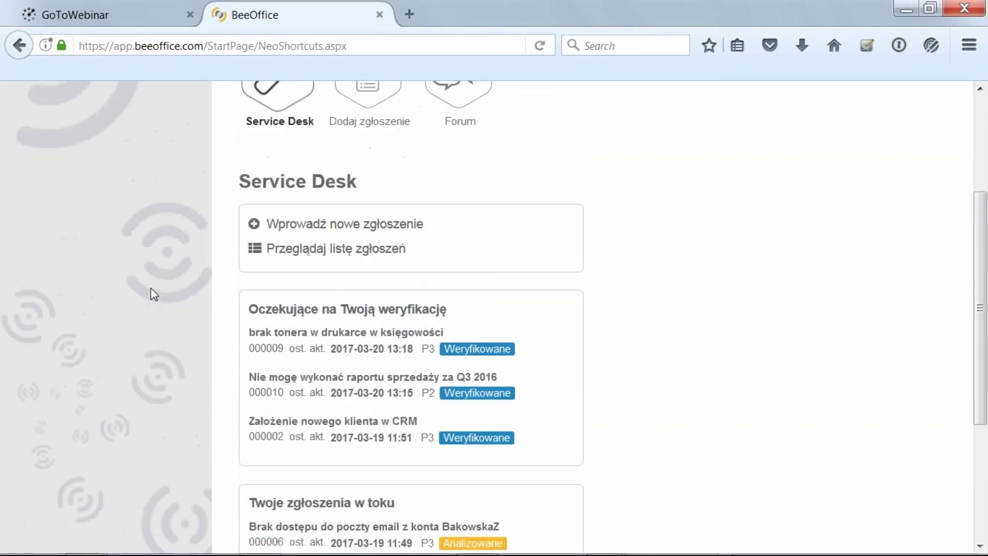
pyautogui.scroll(3, 139, 221)
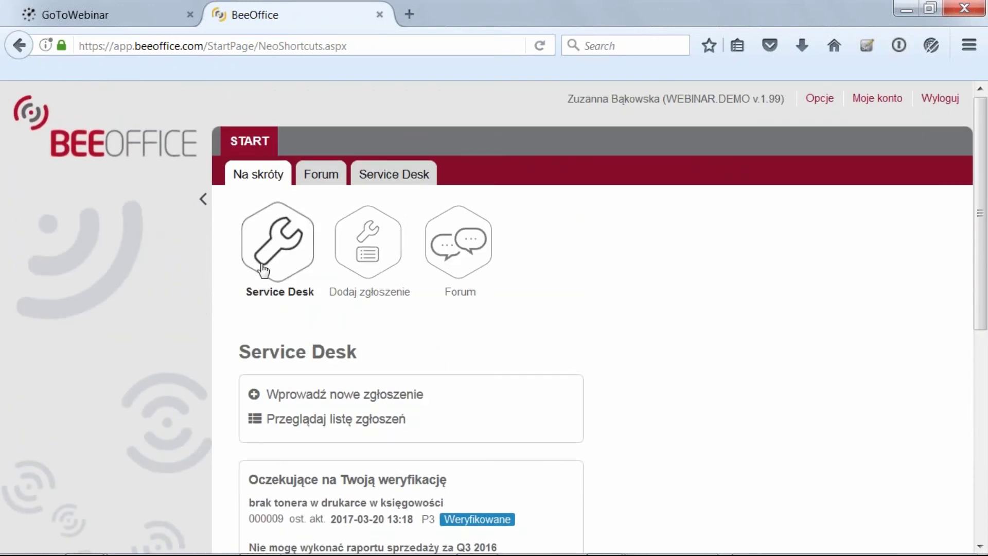
pyautogui.scroll(-8, 218, 261)
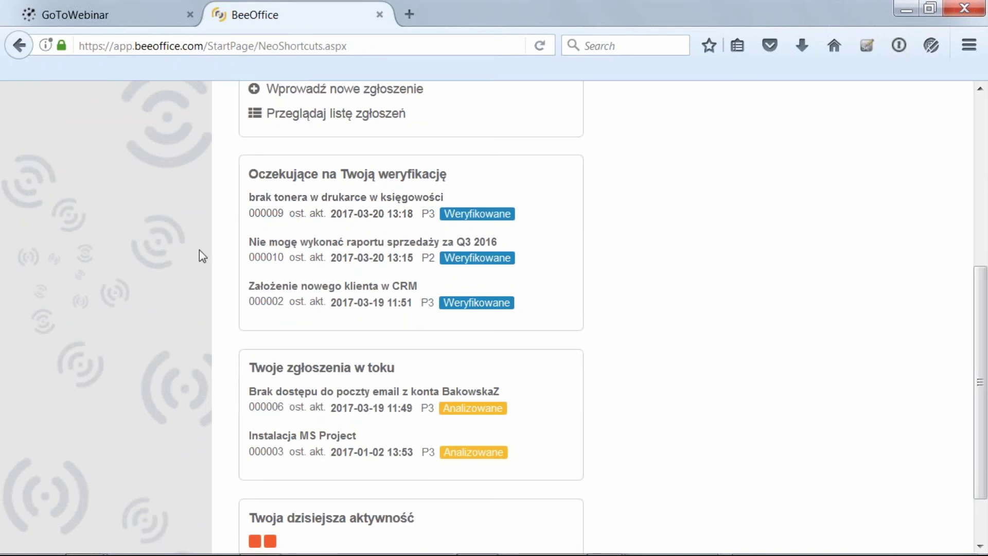
# Open toner ticket 000009 and choose Zamknij zgłoszenie as the next action
pyautogui.click(292, 221)
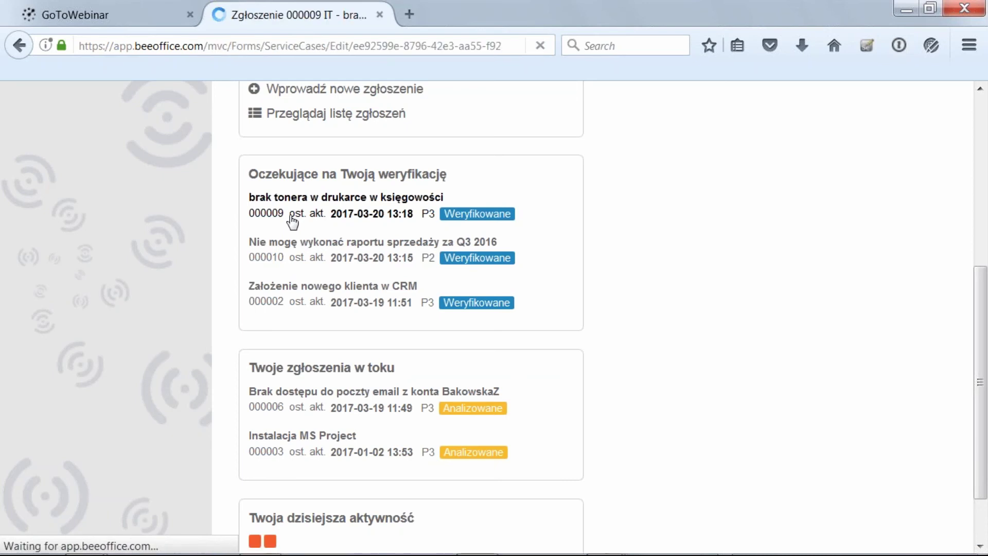
pyautogui.scroll(-5, 153, 283)
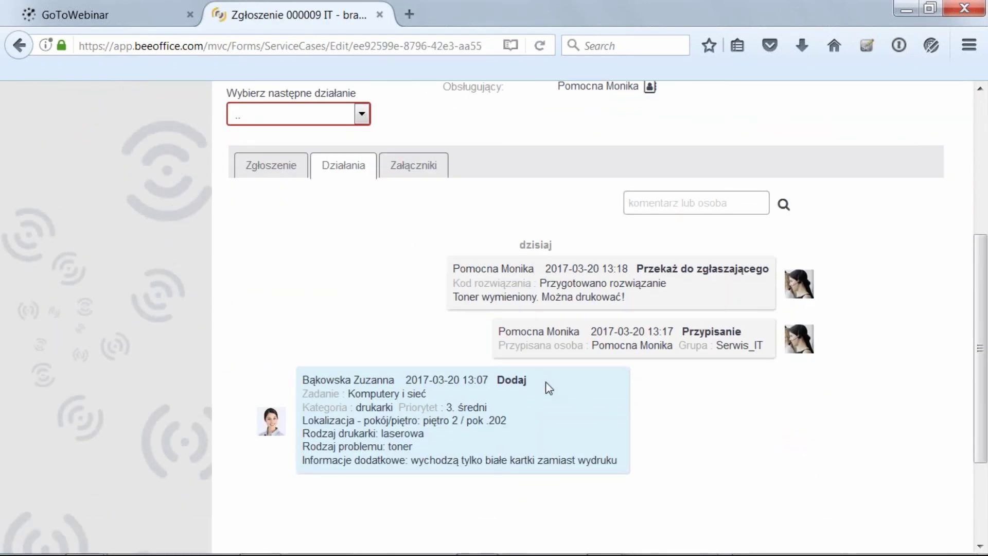
pyautogui.scroll(2, 445, 309)
pyautogui.click(361, 206)
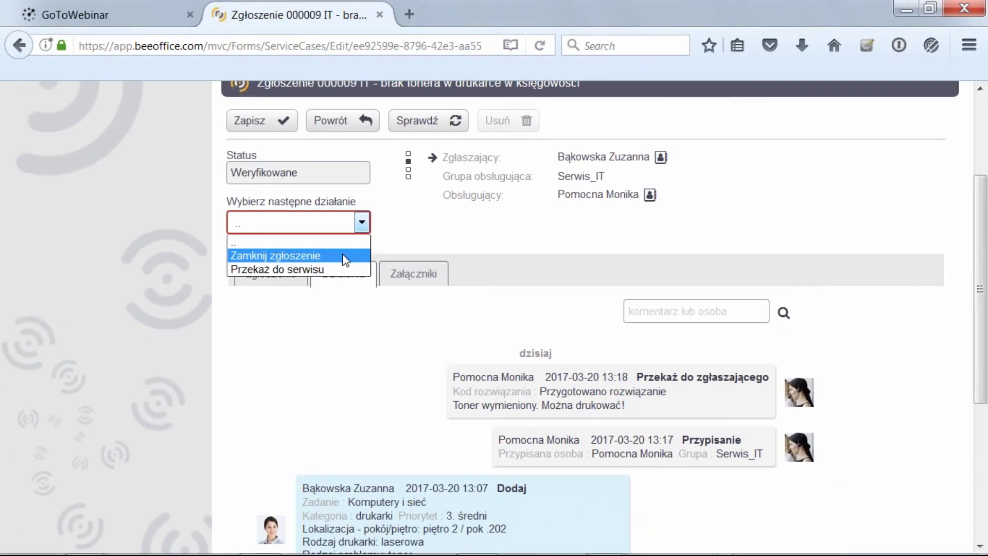
pyautogui.click(342, 256)
# Rate the solution 4 (powyżej oczekiwań), comment 'Dziekuję za bardzo szybką wymianę!' and confirm closing
pyautogui.press('Down')
pyautogui.click(423, 379)
pyautogui.write('Dziekuję za bardzo szybką wymianę!')
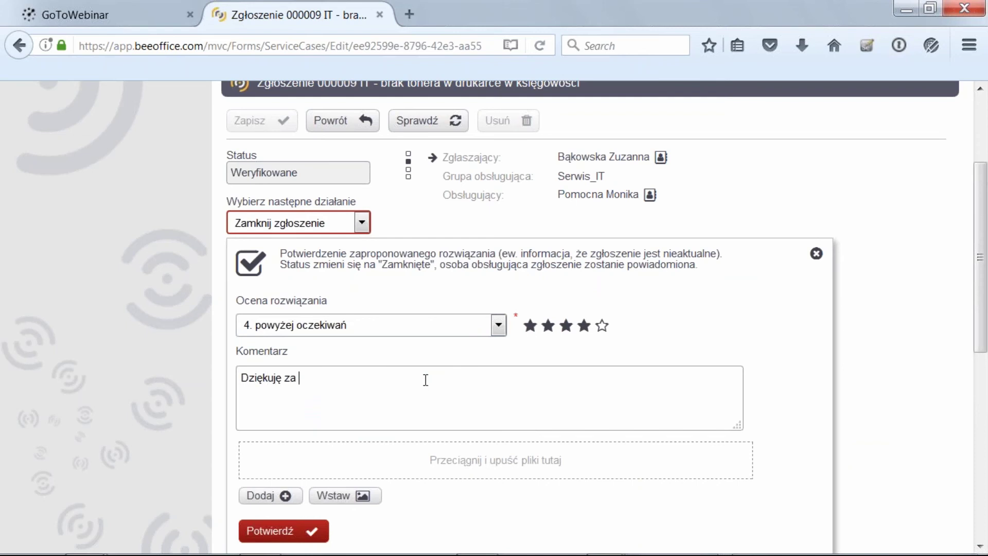
pyautogui.click(283, 531)
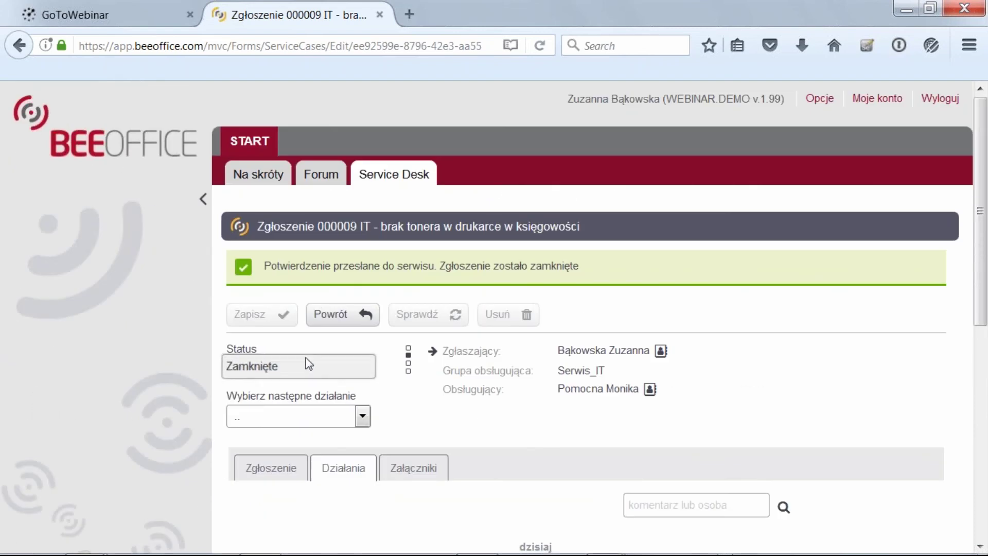
# Check closed ticket 000009's remaining actions without reopening it, then return to the Service Desk start page
pyautogui.click(363, 417)
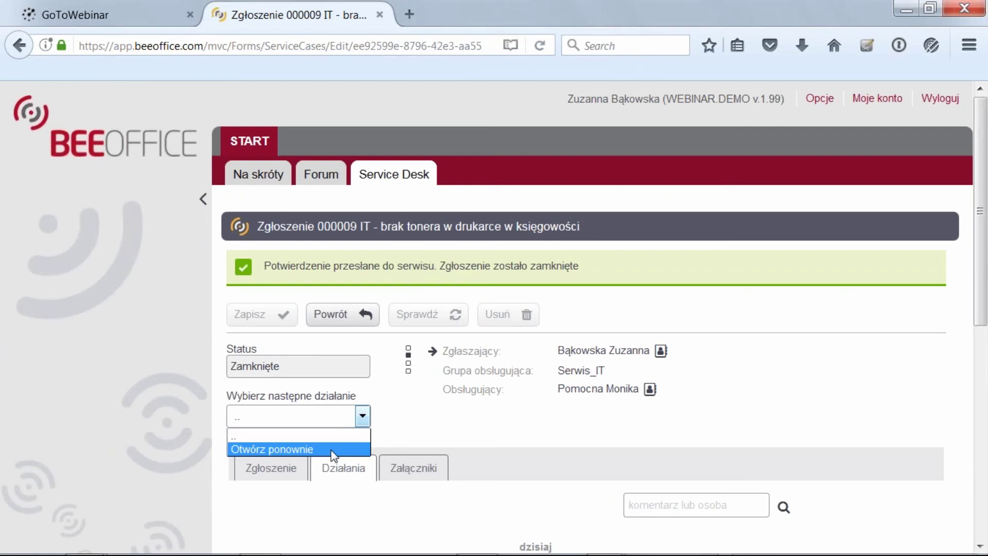
pyautogui.click(314, 422)
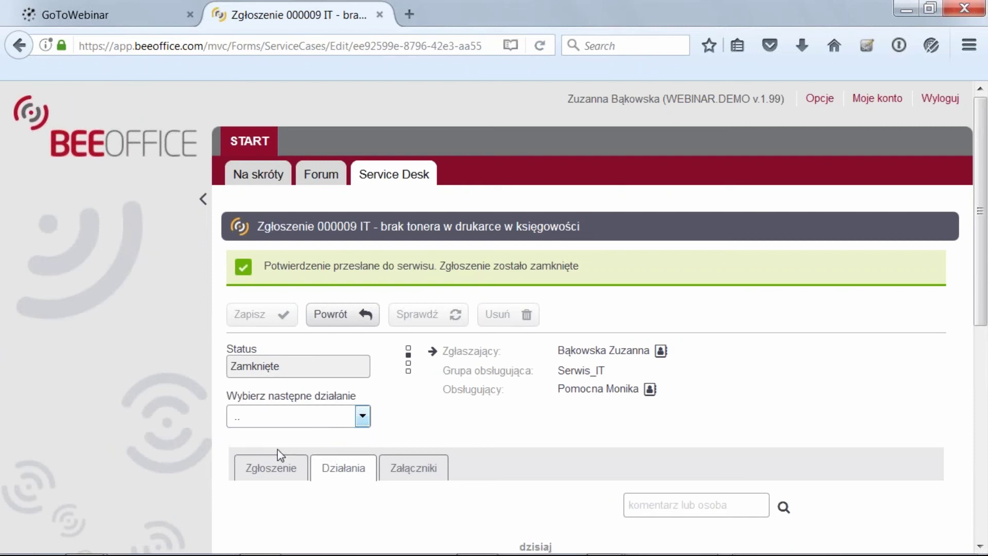
pyautogui.scroll(-6, 273, 468)
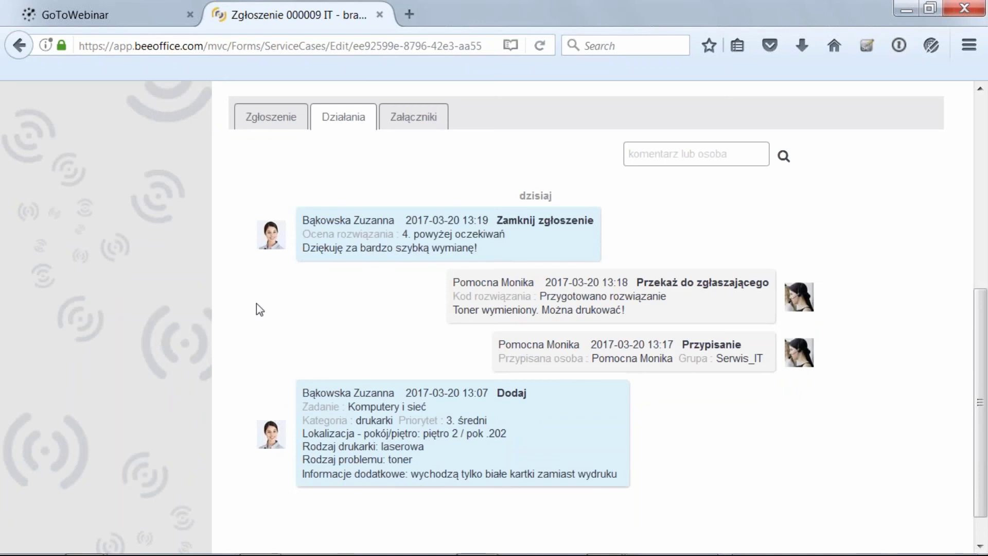
pyautogui.scroll(1, 257, 304)
pyautogui.scroll(5, 256, 304)
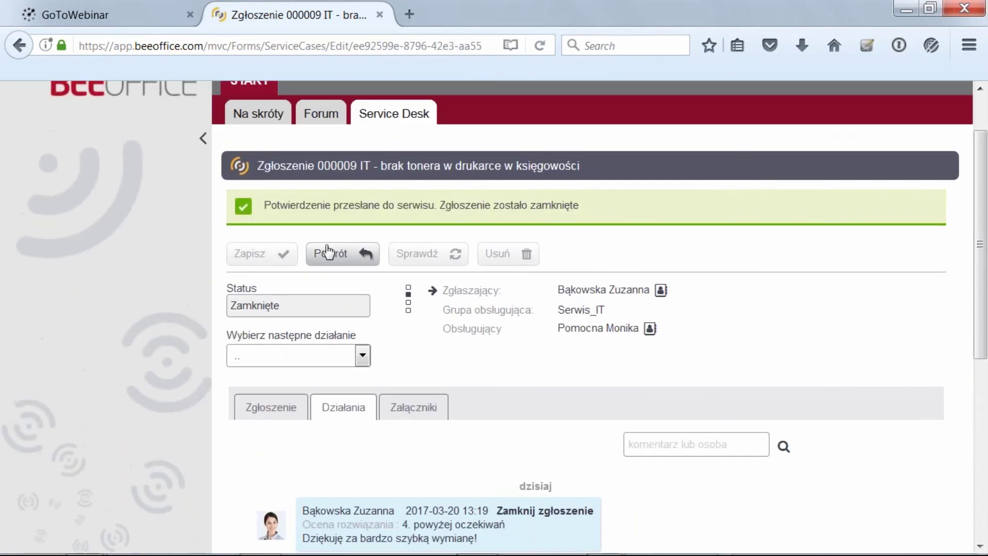
pyautogui.click(329, 252)
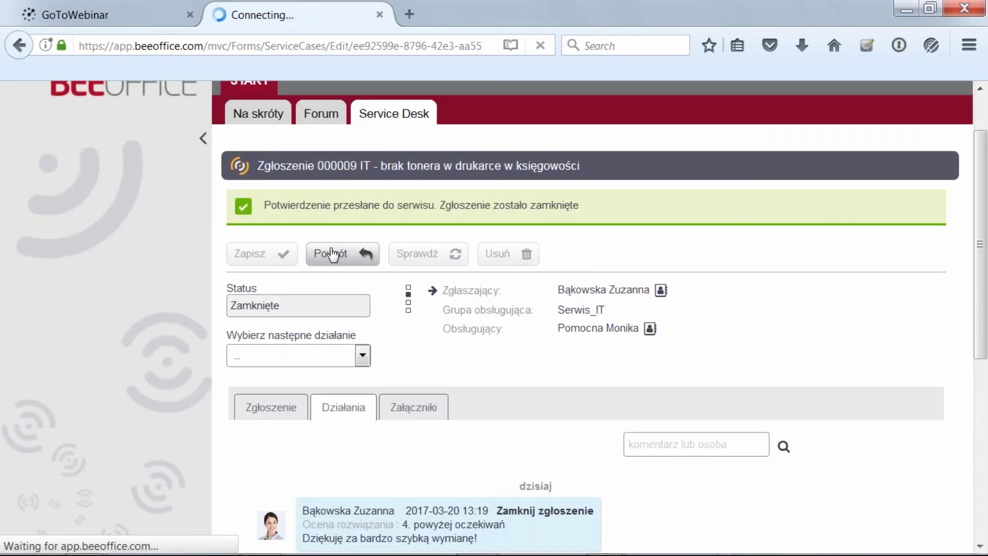
pyautogui.scroll(-4, 205, 313)
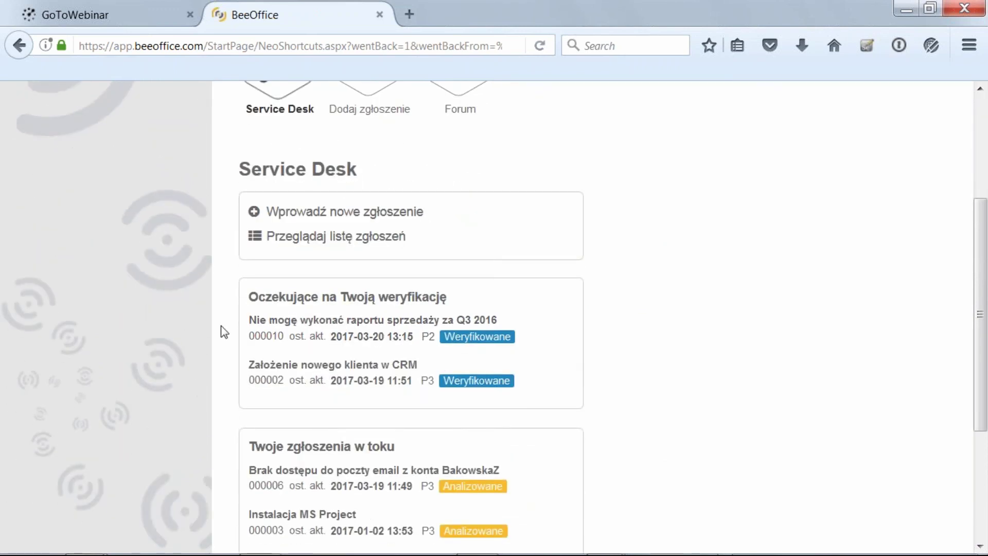
# Open Q3 2016 sales report ticket 000010 and choose Przekaż do serwisu
pyautogui.click(345, 334)
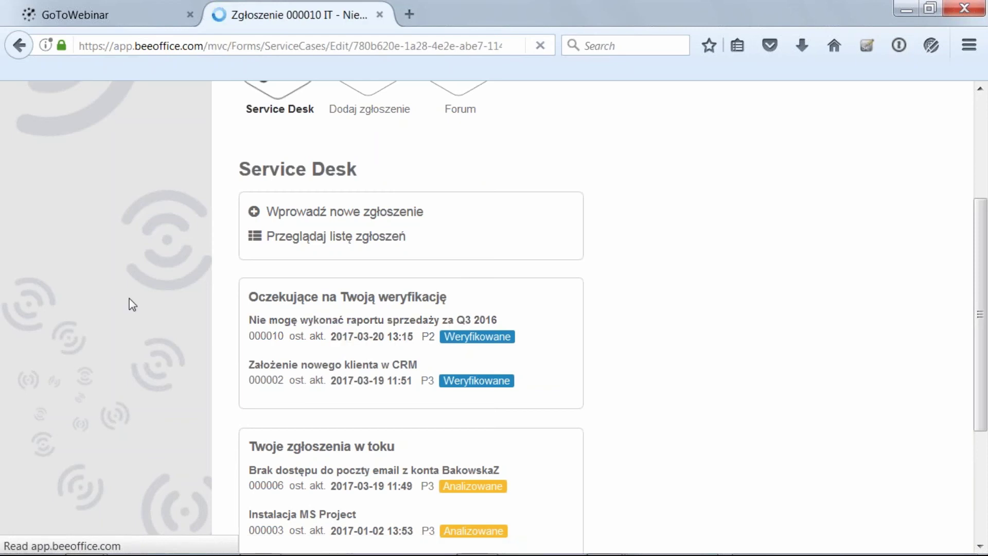
pyautogui.scroll(-3, 132, 304)
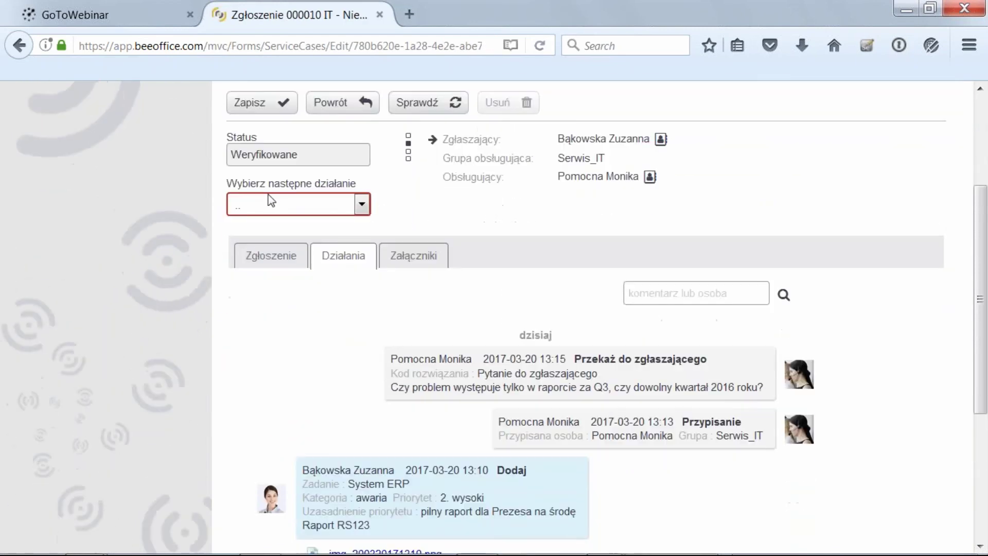
pyautogui.click(311, 207)
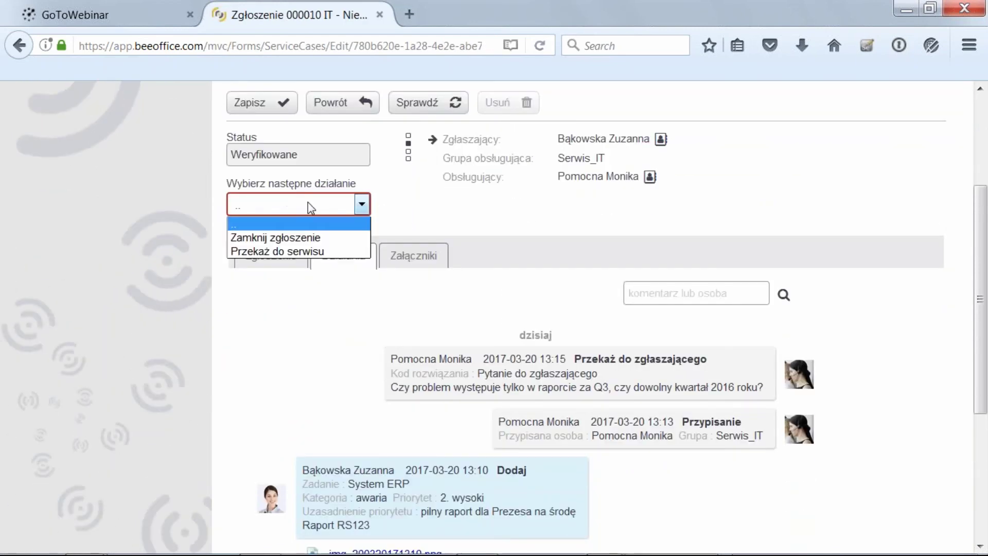
pyautogui.click(339, 252)
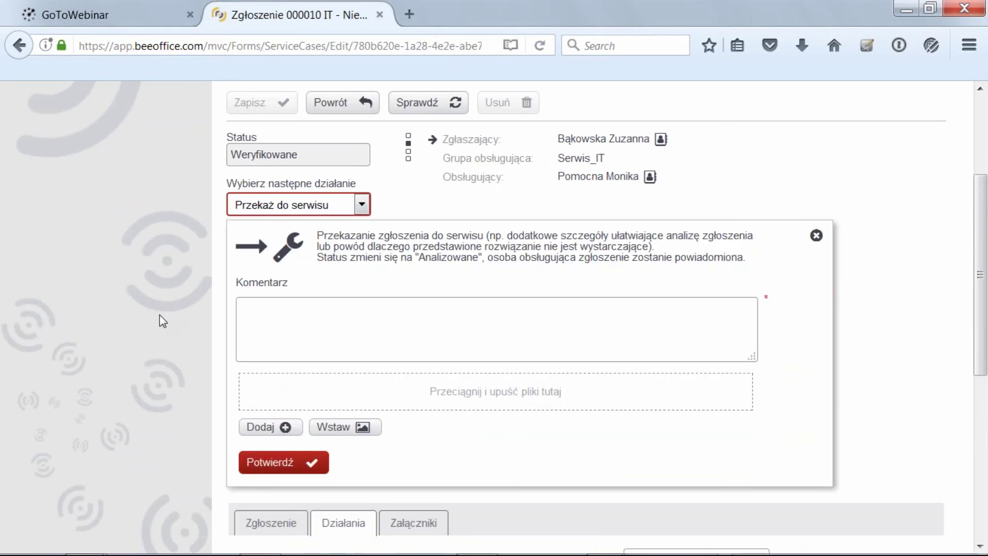
# Paste the prepared reply about the whole of 2016 and confirm sending it to service
pyautogui.write('Tak, problem dotyczy całego roku 2016,\\nale najpilniej potrzebuję raportu za Q3...')
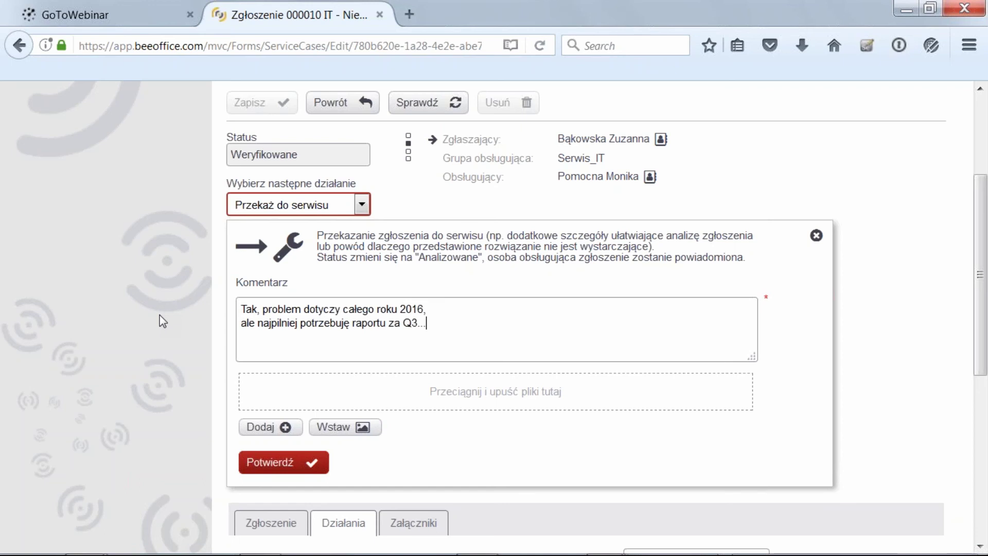
pyautogui.click(253, 463)
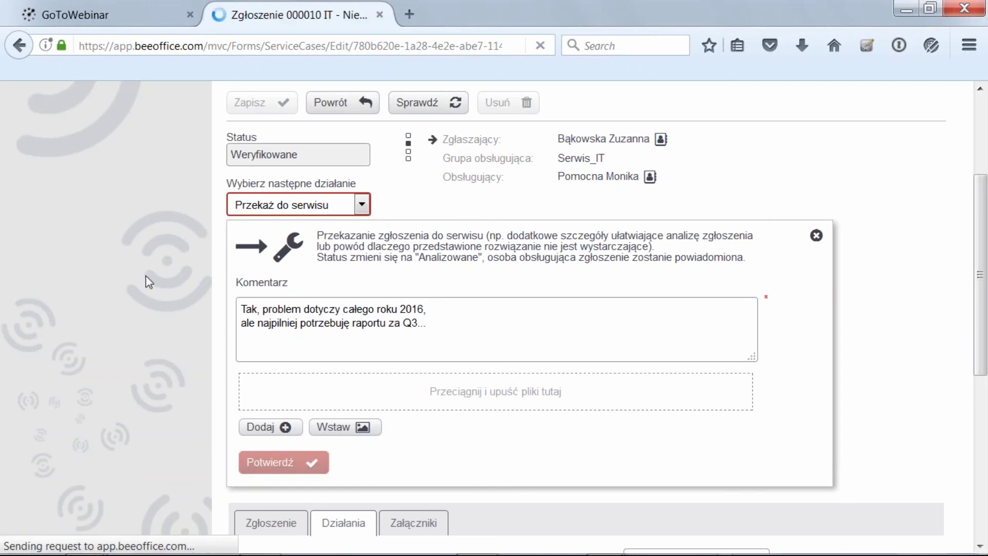
pyautogui.scroll(-3, 146, 275)
pyautogui.scroll(-3, 146, 276)
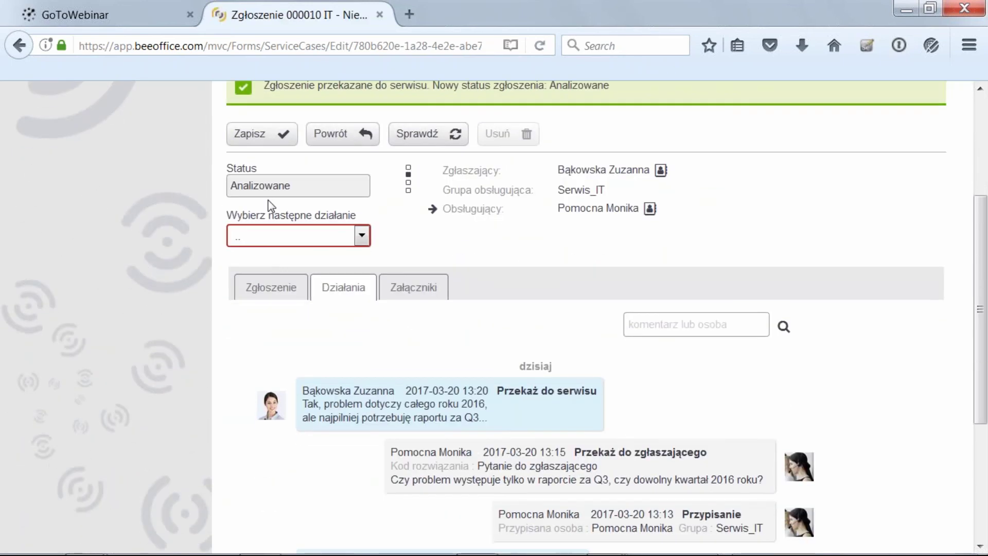
pyautogui.scroll(-5, 164, 283)
pyautogui.scroll(9, 162, 283)
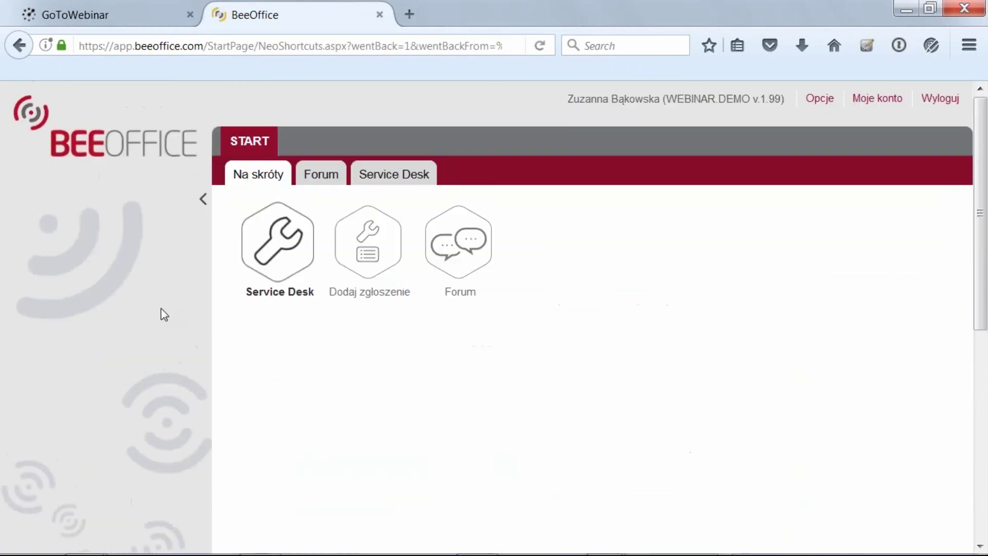
# Scroll the start page down to Twoja dzisiejsza aktywność
pyautogui.scroll(-5, 164, 314)
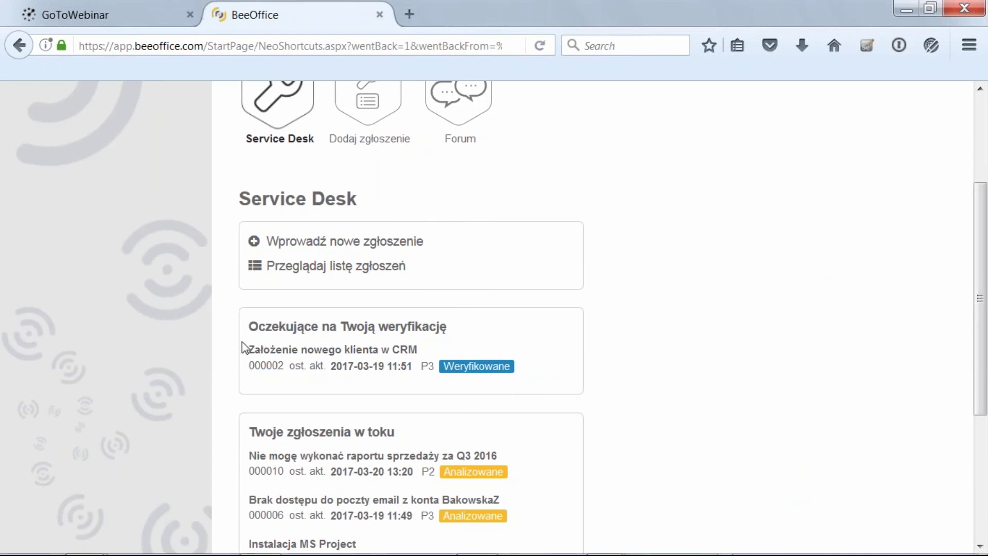
pyautogui.scroll(-2, 231, 356)
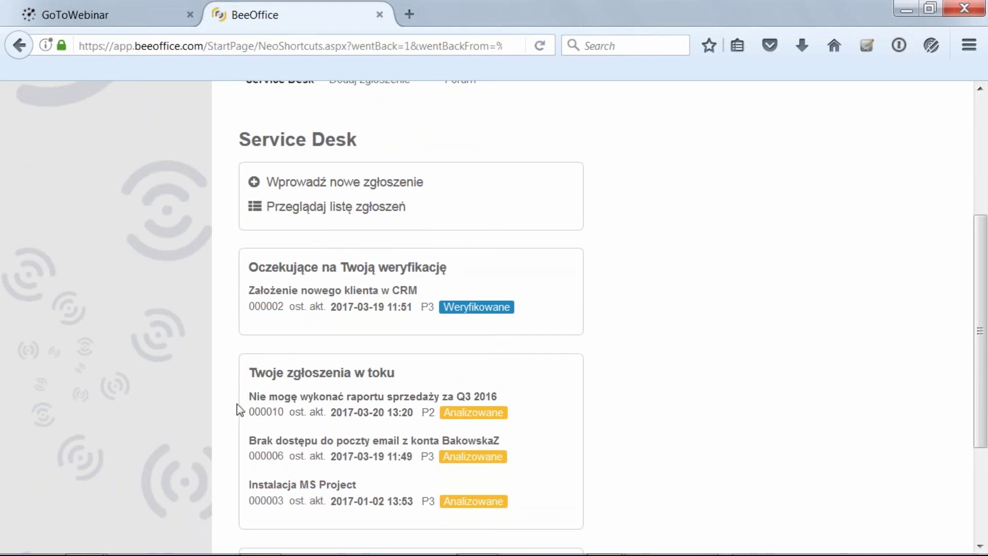
pyautogui.scroll(-3, 234, 412)
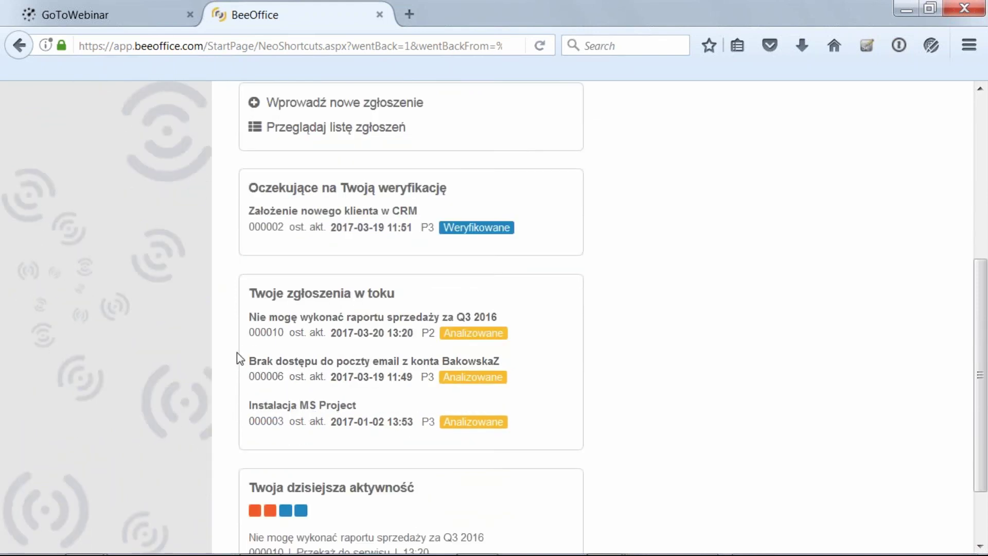
pyautogui.scroll(-3, 222, 360)
pyautogui.moveTo(288, 430)
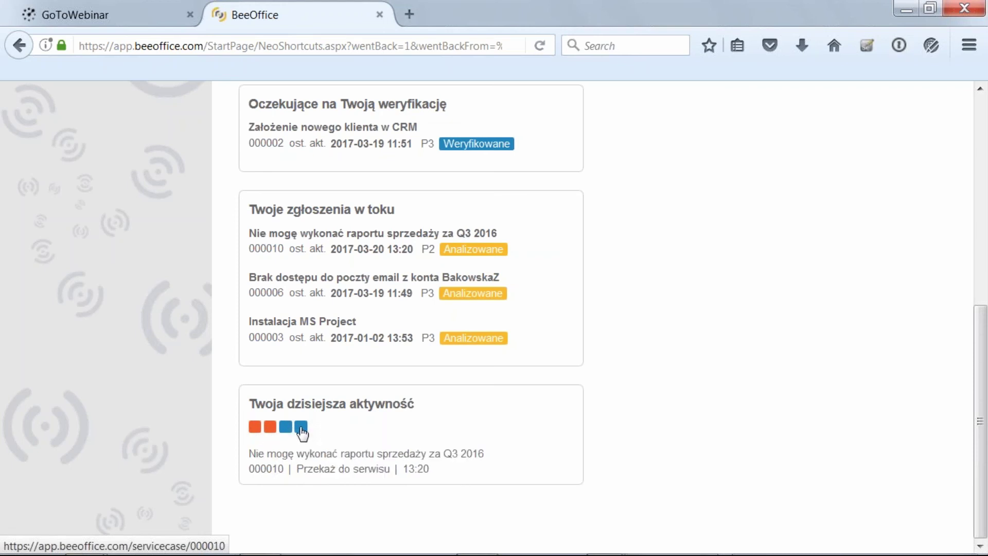
# Review ticket 000009 from today's activity, return to the start page, and show the workflow diagram
pyautogui.click(290, 434)
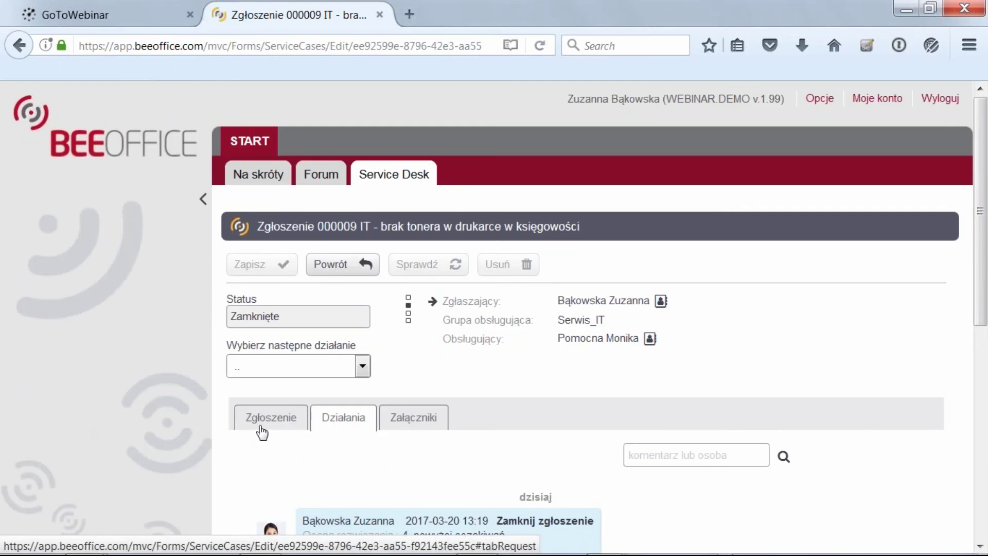
pyautogui.scroll(-2, 136, 410)
pyautogui.scroll(-2, 134, 410)
pyautogui.scroll(4, 134, 409)
pyautogui.click(348, 266)
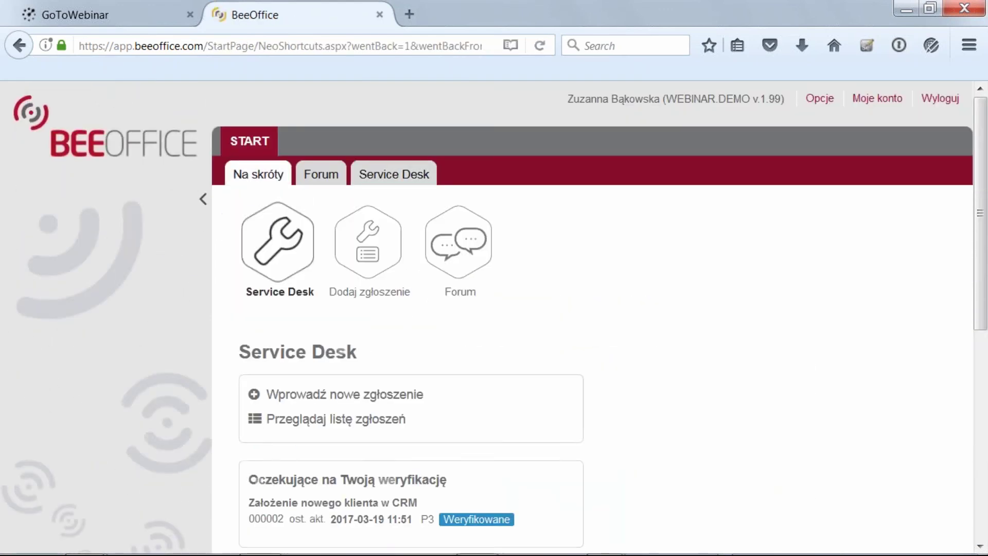
pyautogui.hotkey('alt', 'Tab')
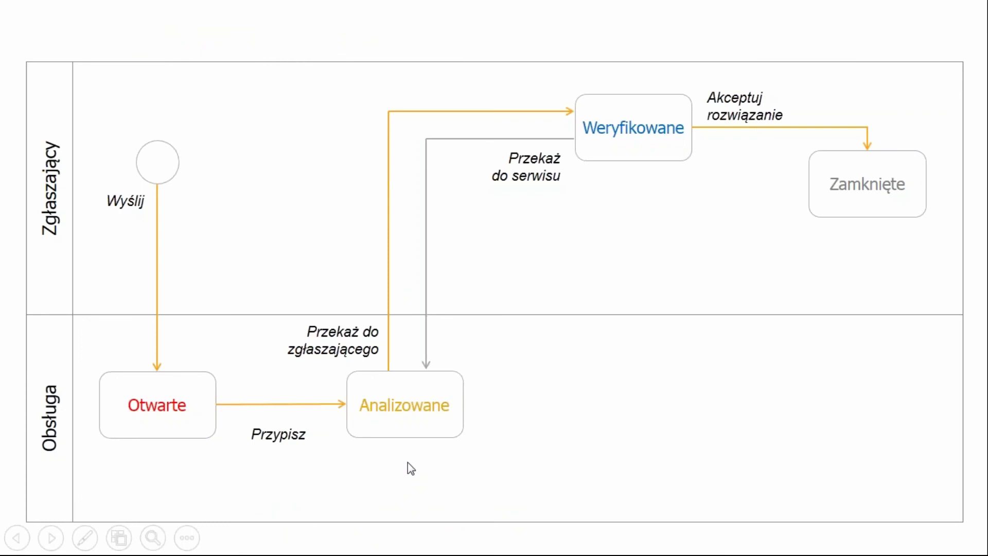